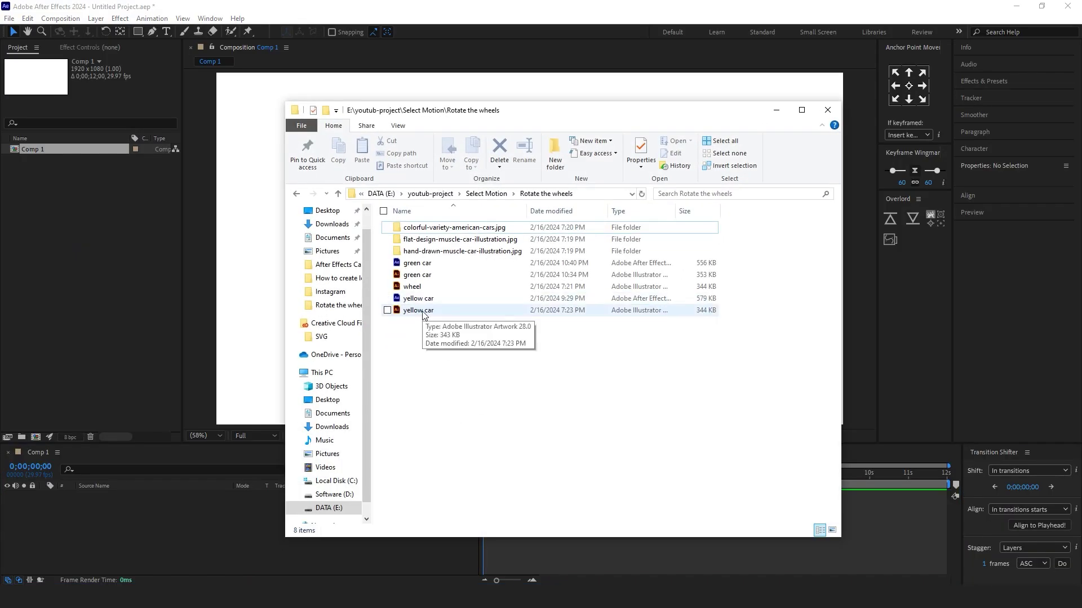
- Import yellow car.ai and wheel.ai from Explorer into Comp 1
left_click_drag(424, 314, 195, 516)
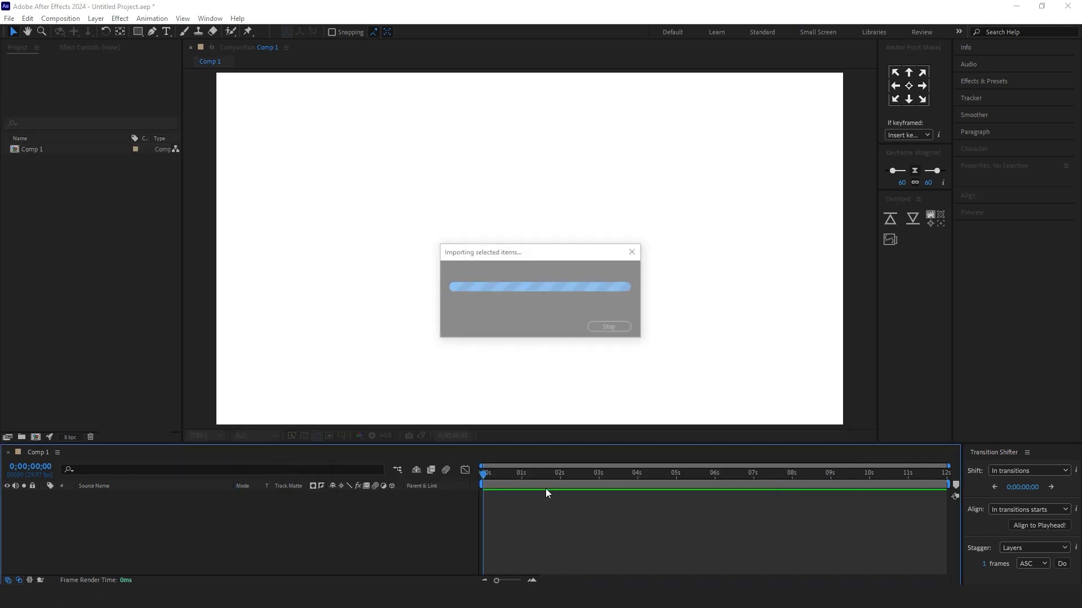
left_click(558, 344)
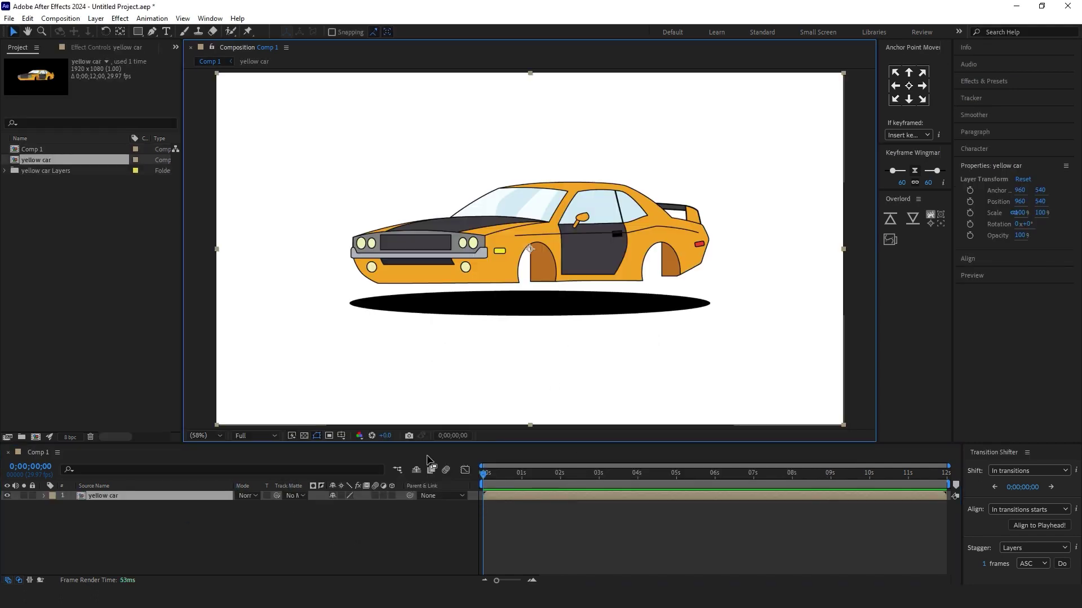
key("alt+Tab")
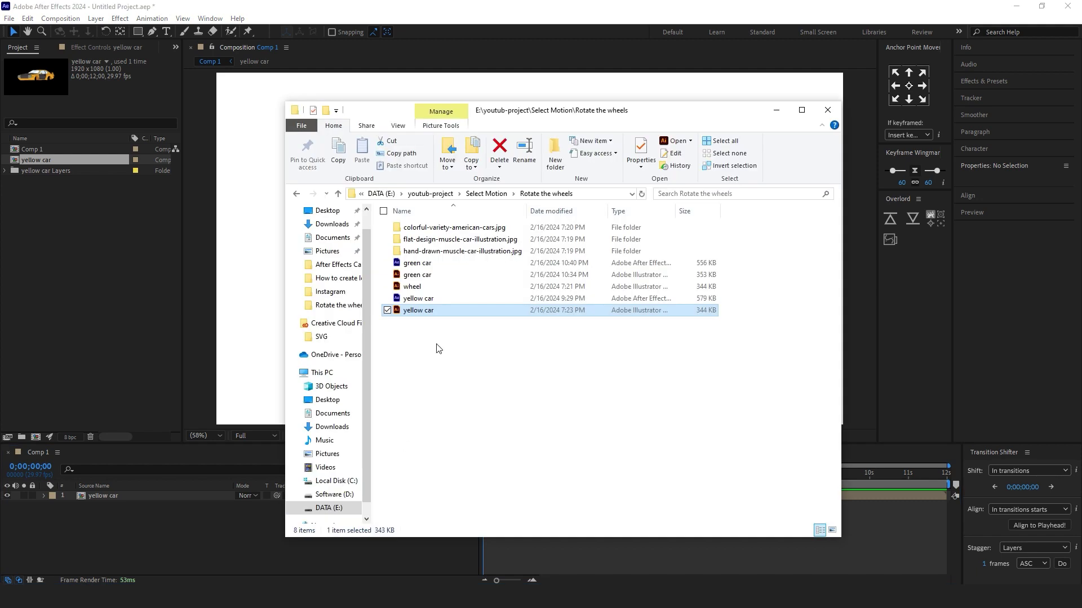
left_click_drag(412, 287, 207, 520)
left_click(557, 344)
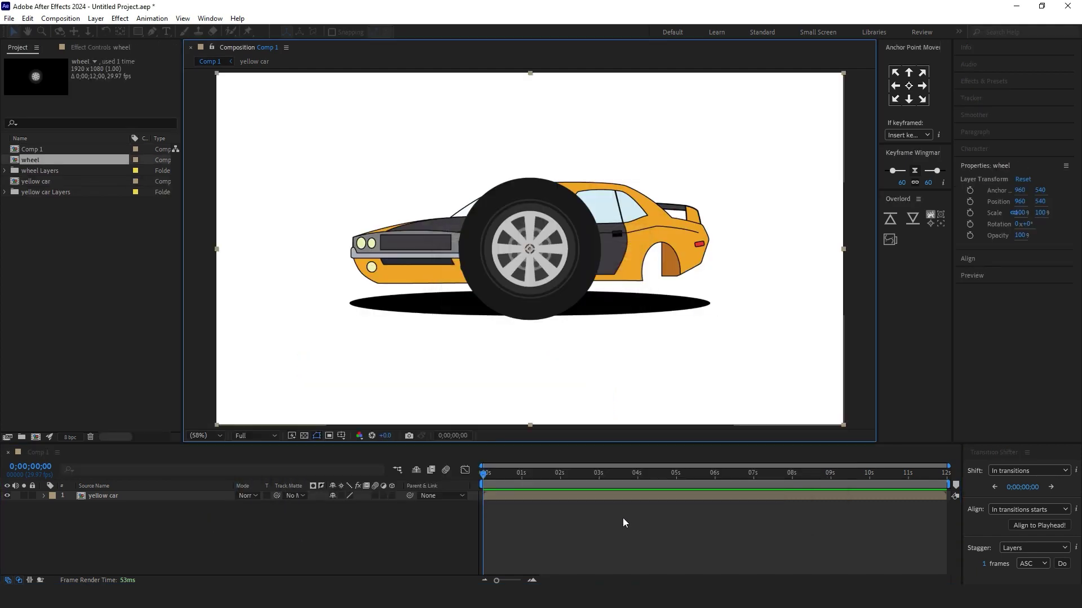
- Hide the yellow car layer and open the wheel composition
left_click(107, 538)
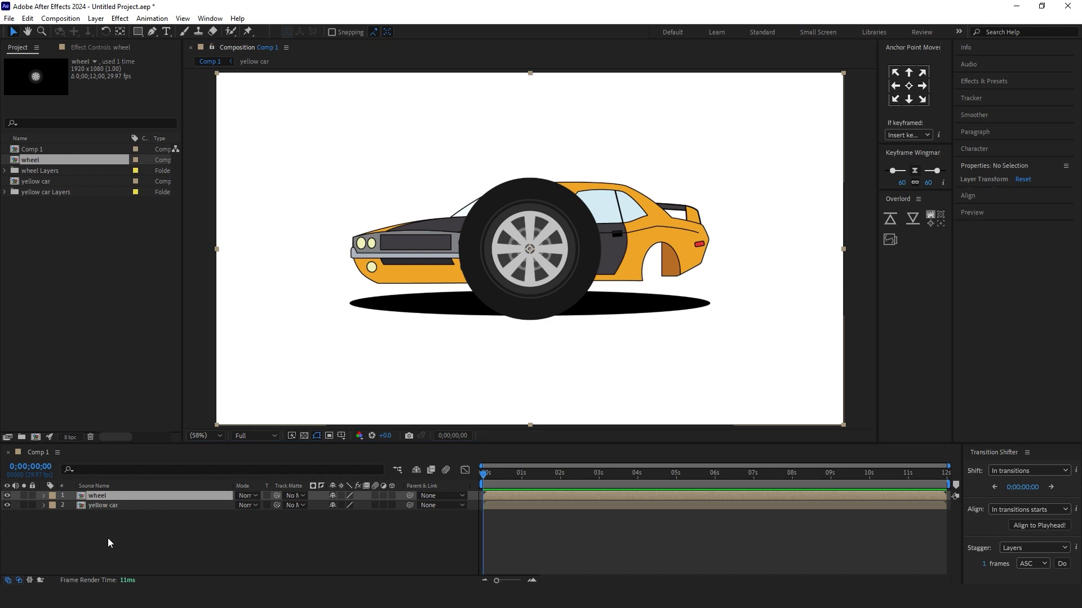
left_click(8, 505)
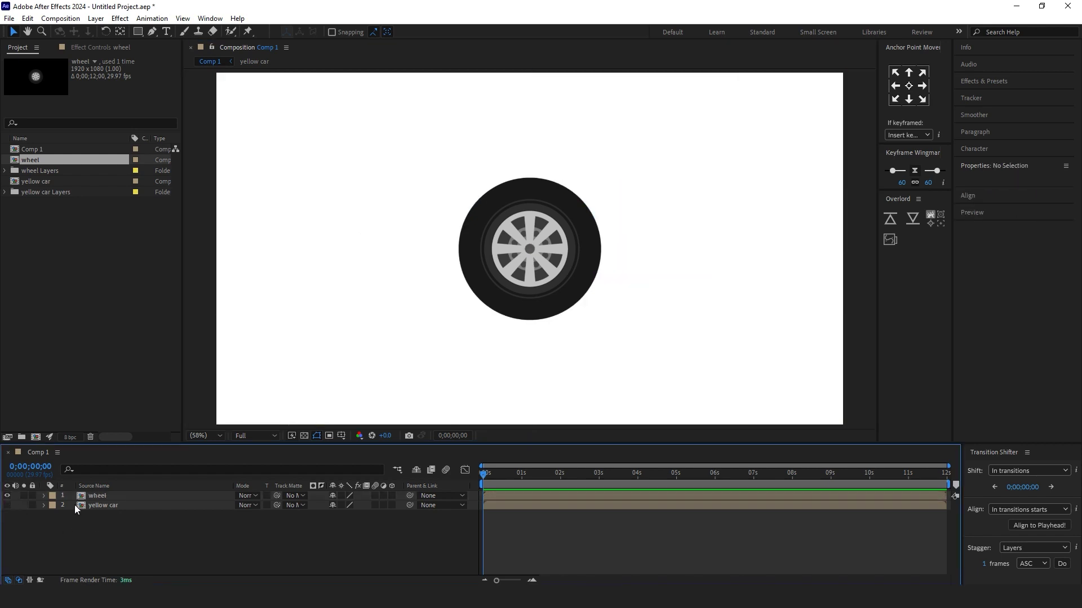
left_click(536, 253)
double_click(130, 497)
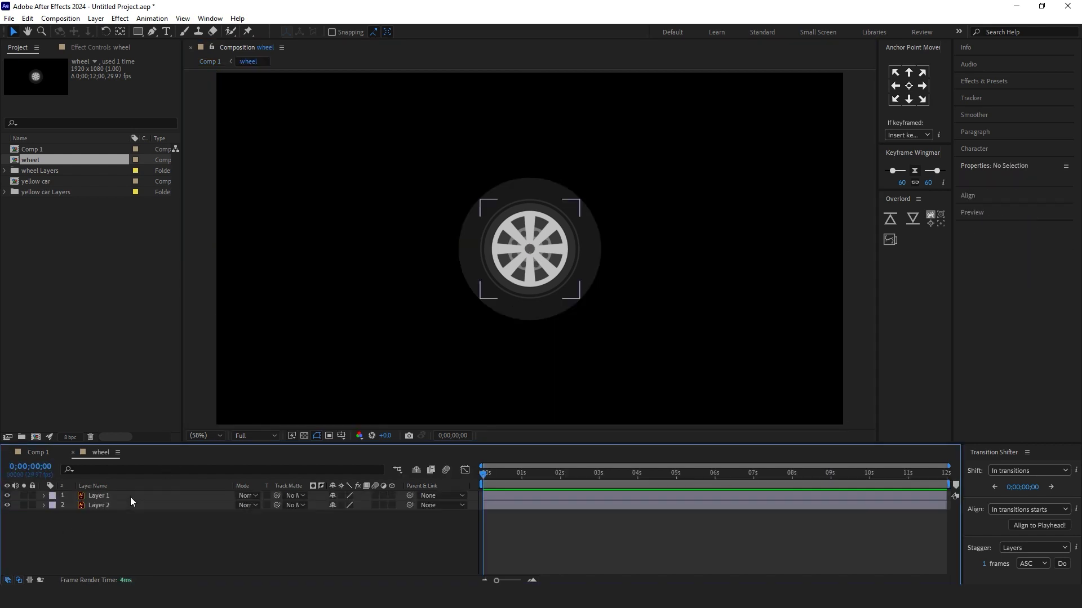
- Convert both wheel vector layers with Create Shapes from Vector Layer
left_click(130, 497)
left_click(126, 503, "shift")
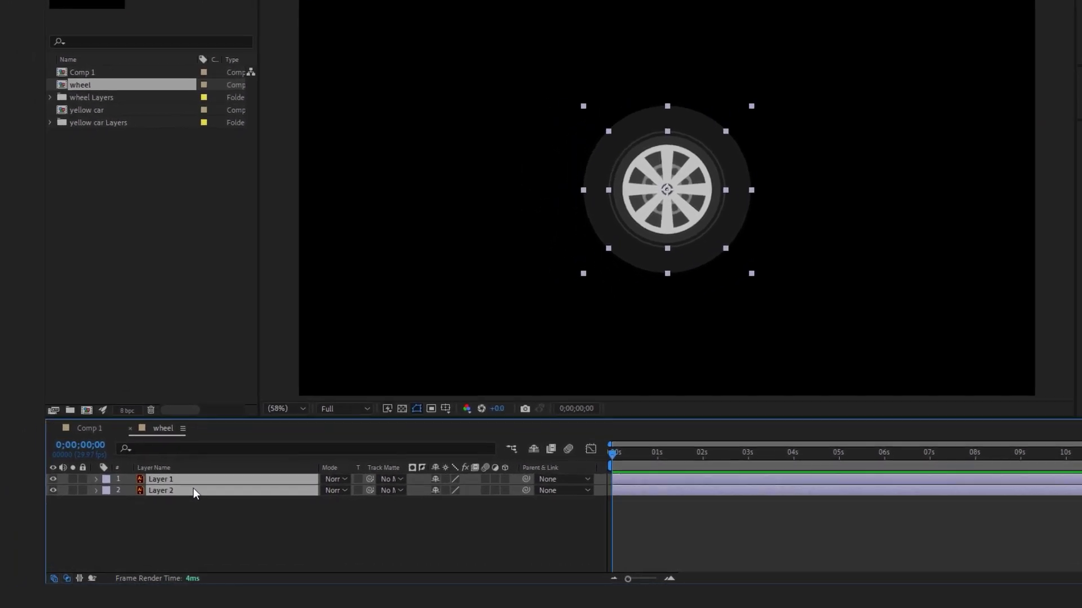
right_click(127, 503)
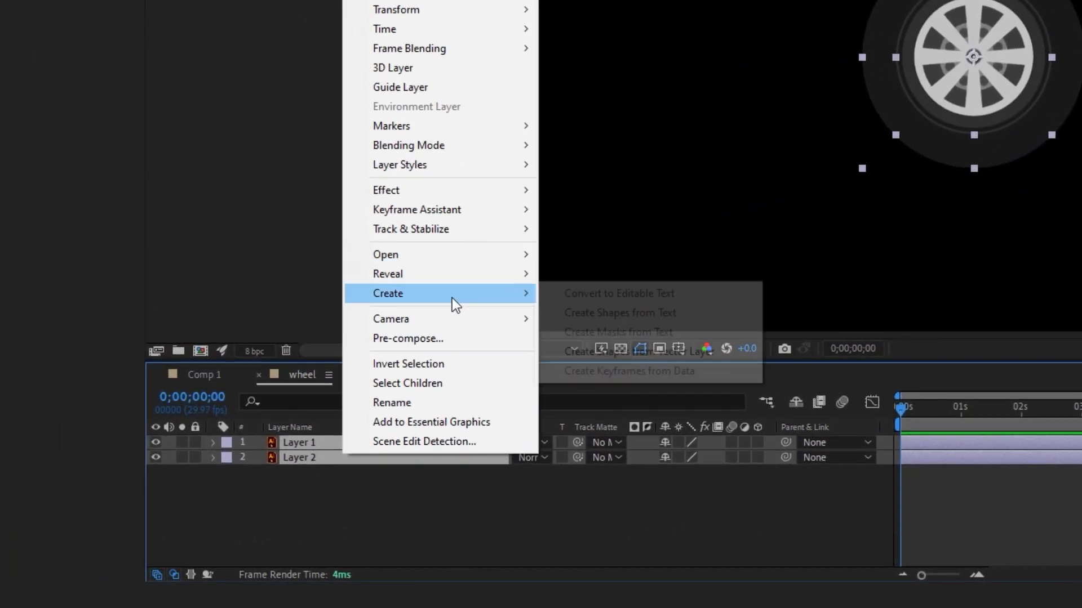
left_click(644, 349)
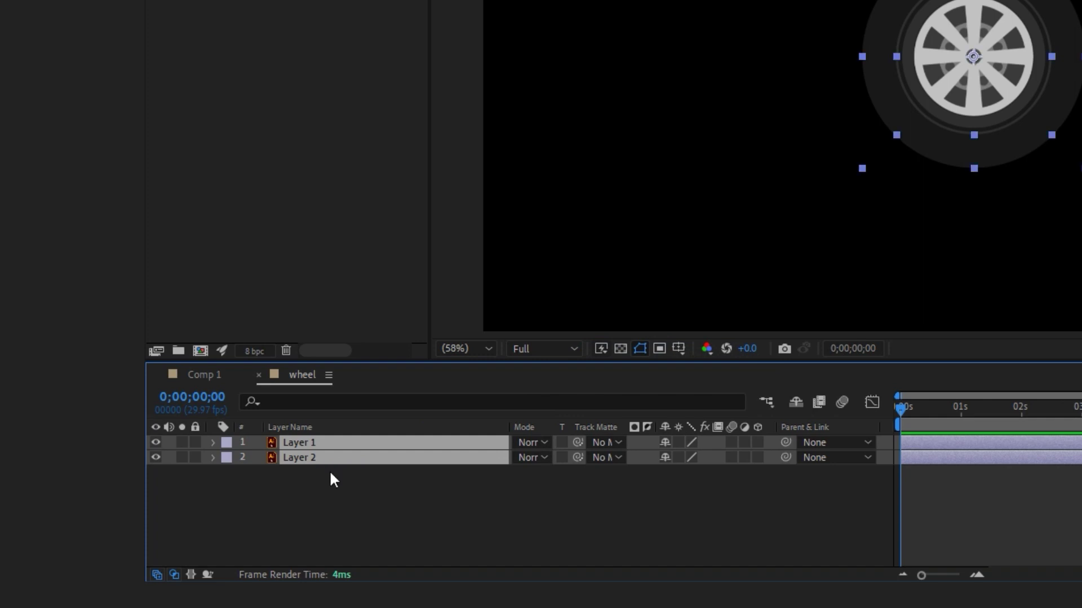
- Delete the original vector layers, leaving Layer 1 and Layer 2 Outlines selected
left_click_drag(318, 457, 317, 461)
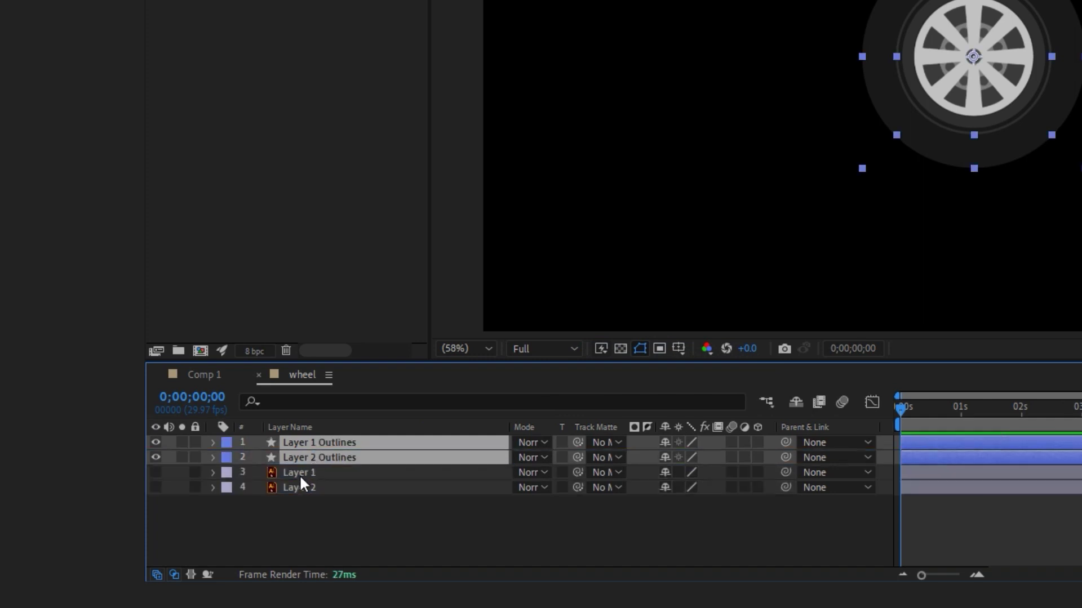
left_click(299, 474)
left_click(303, 487, "shift")
key("Delete")
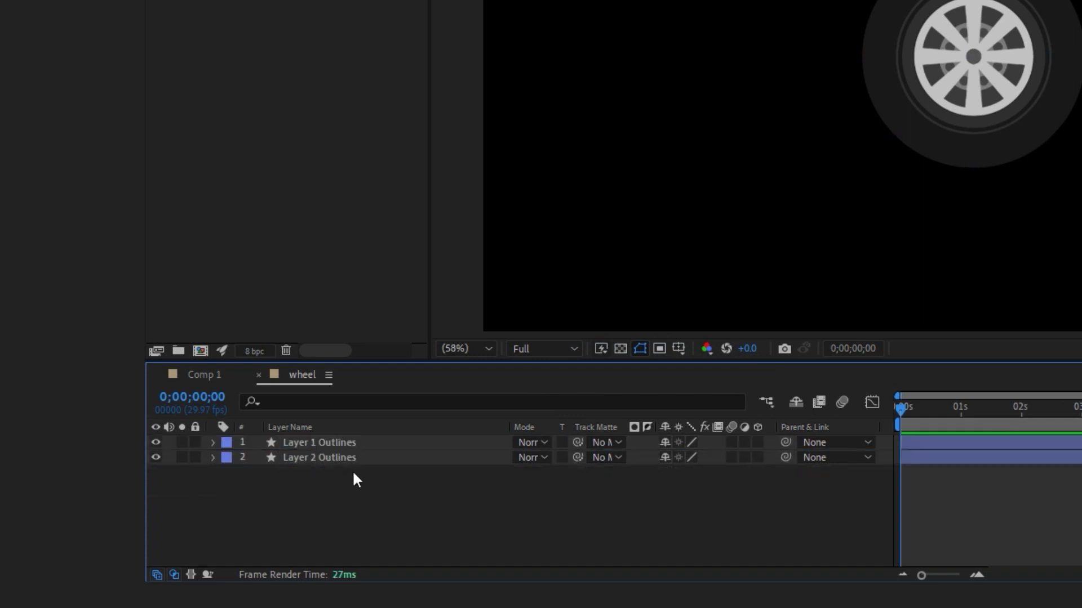
left_click(367, 458)
key("Return")
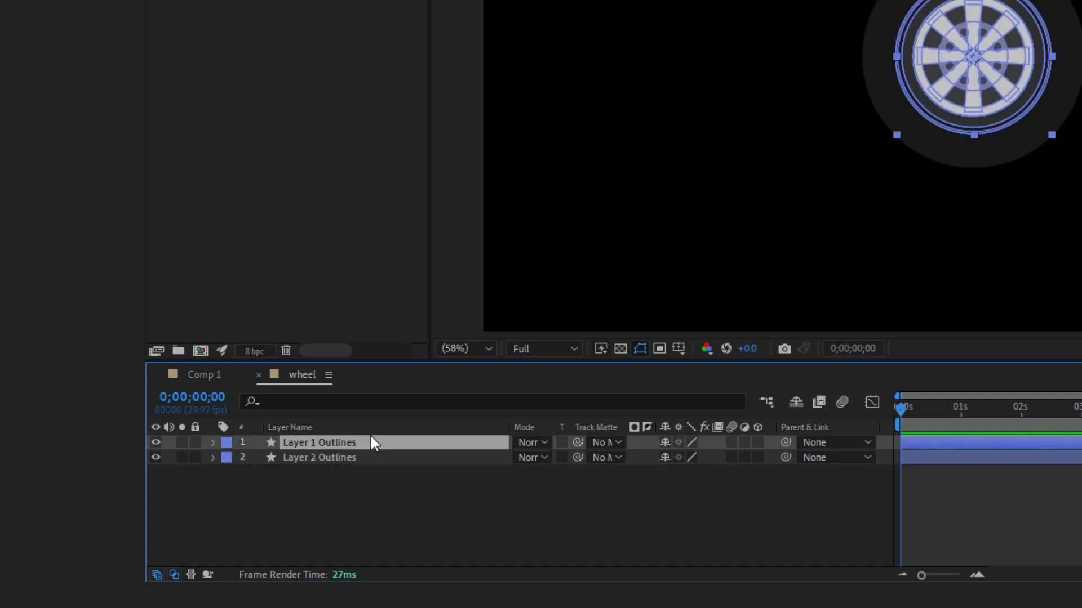
left_click(380, 456, "shift")
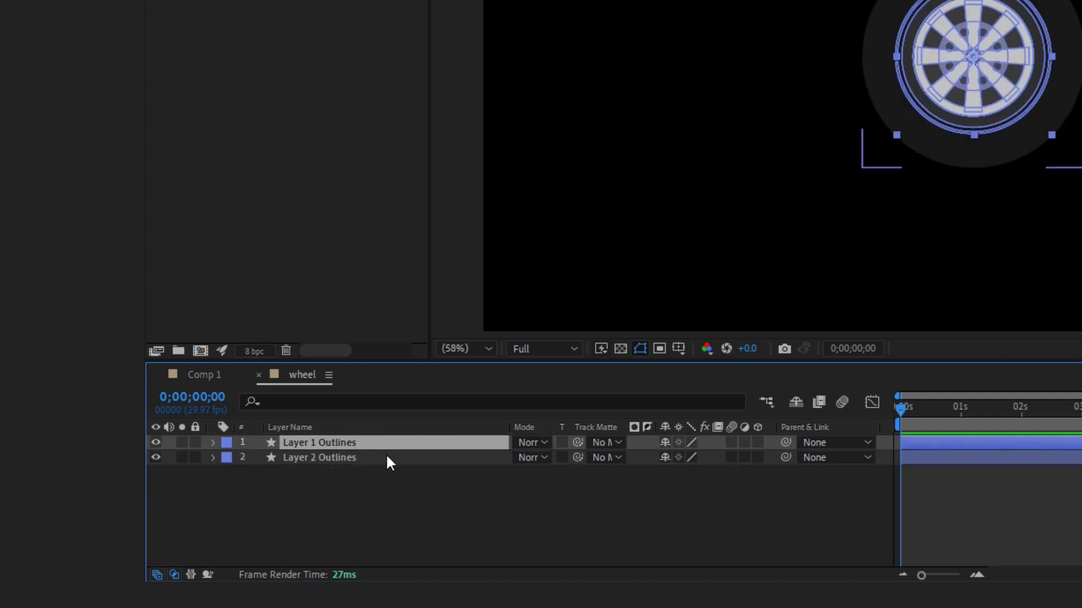
- Make both Outlines layers 3D and set the wheel comp background to FFFFFF
left_click(756, 442)
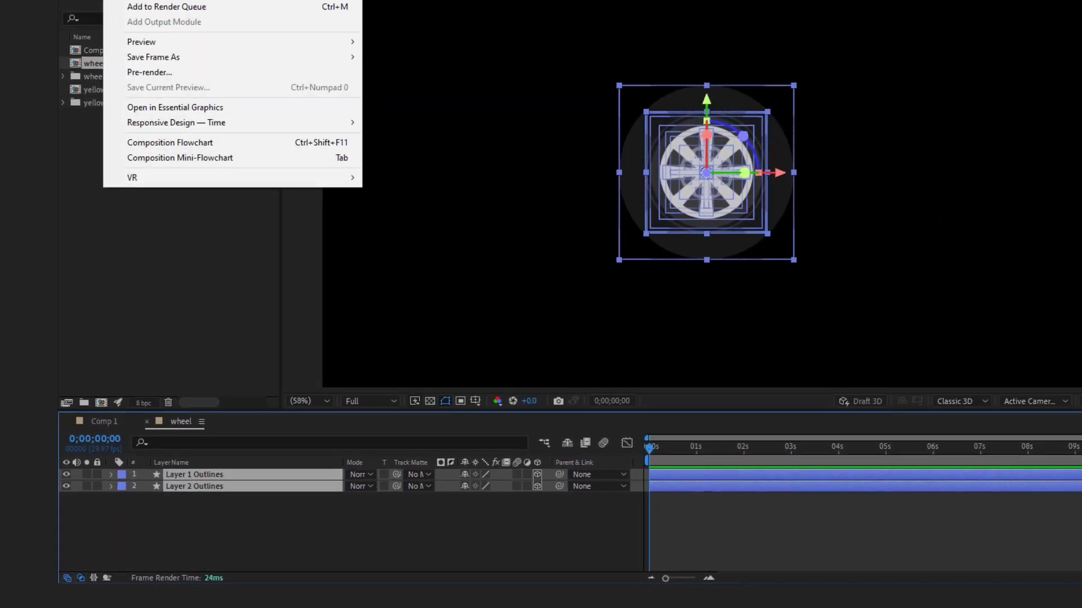
left_click(84, 29)
left_click(496, 373)
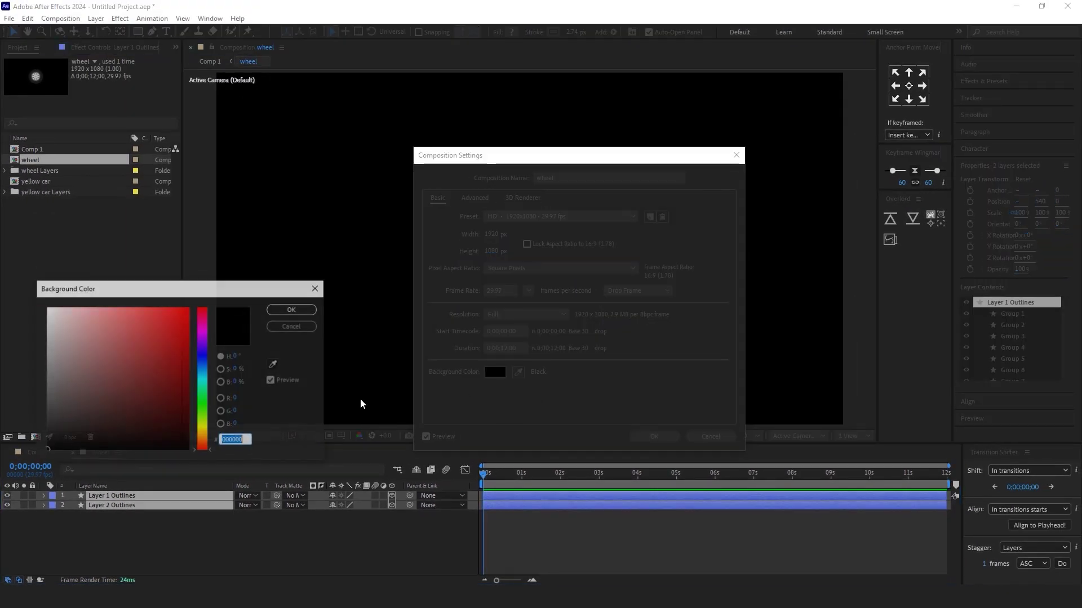
type("FFFFFF")
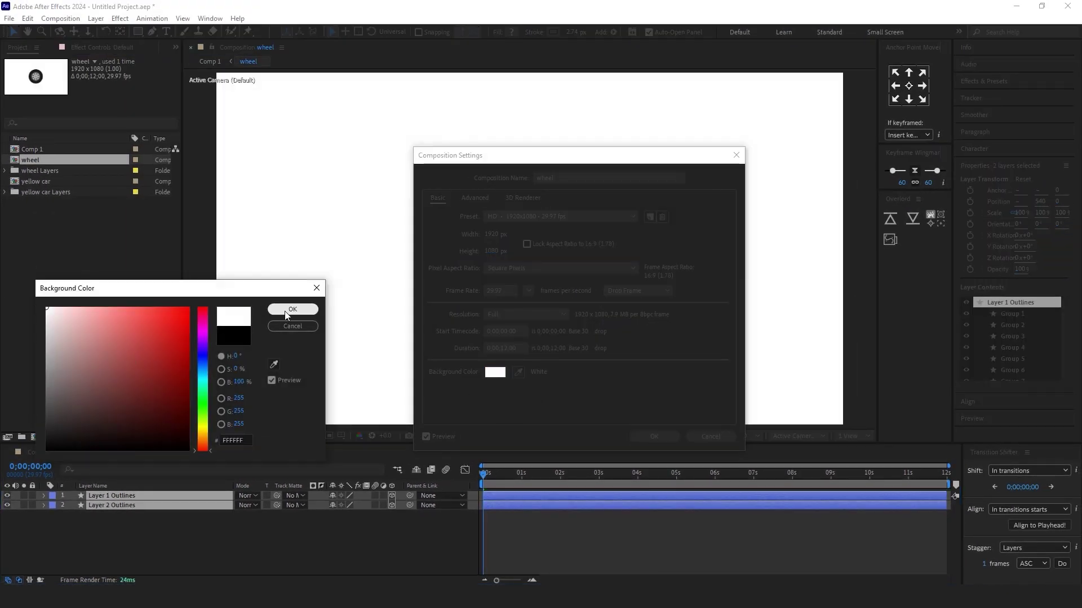
left_click(286, 313)
left_click(648, 437)
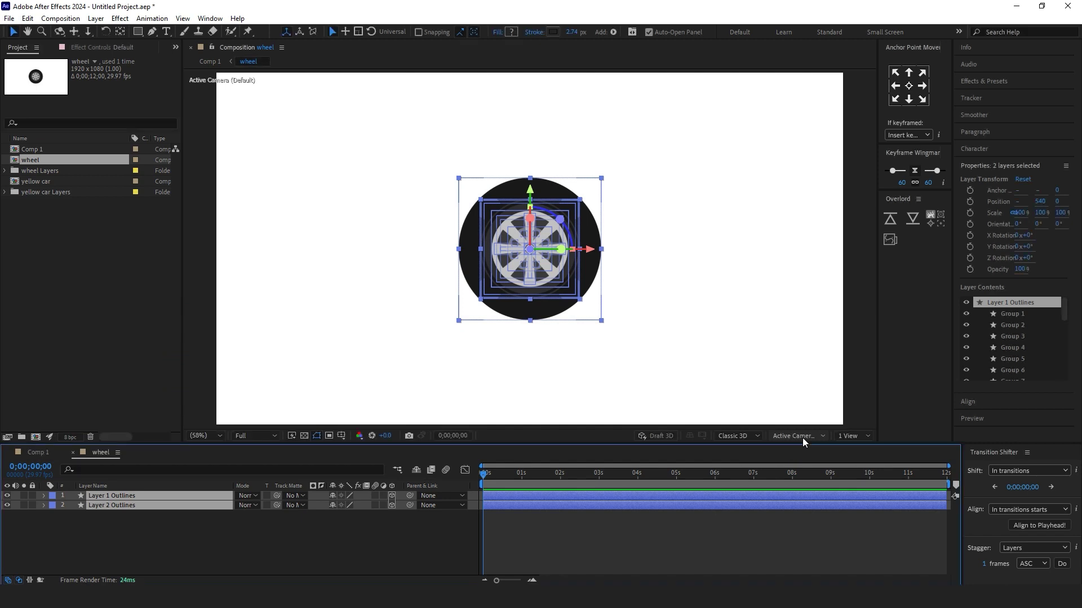
- Switch the viewer to Top view and the 3D renderer to Cinema 4D
left_click(813, 436)
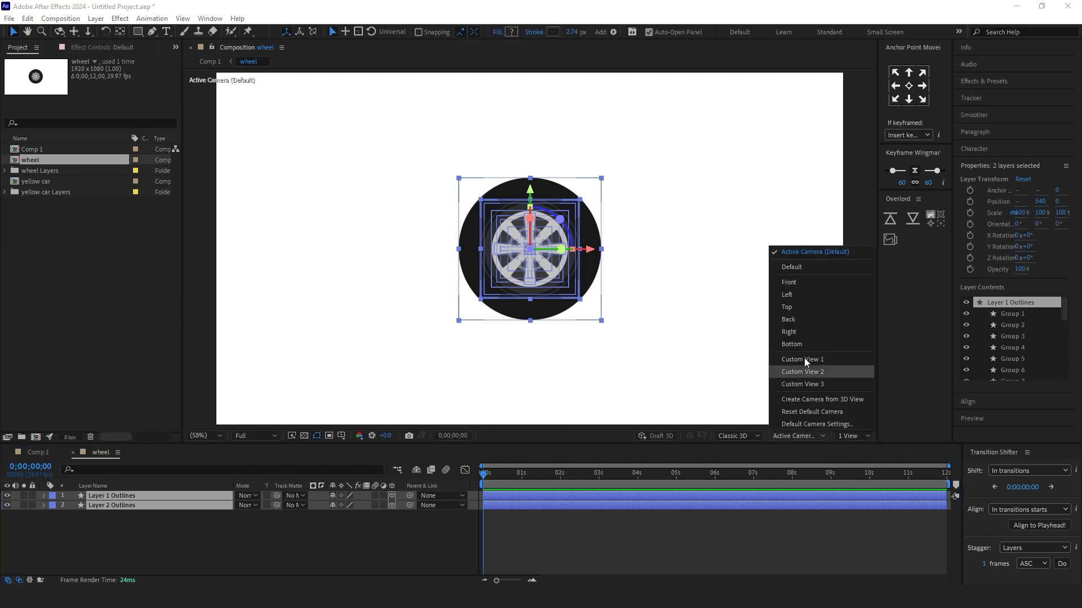
left_click(799, 308)
left_click(570, 546)
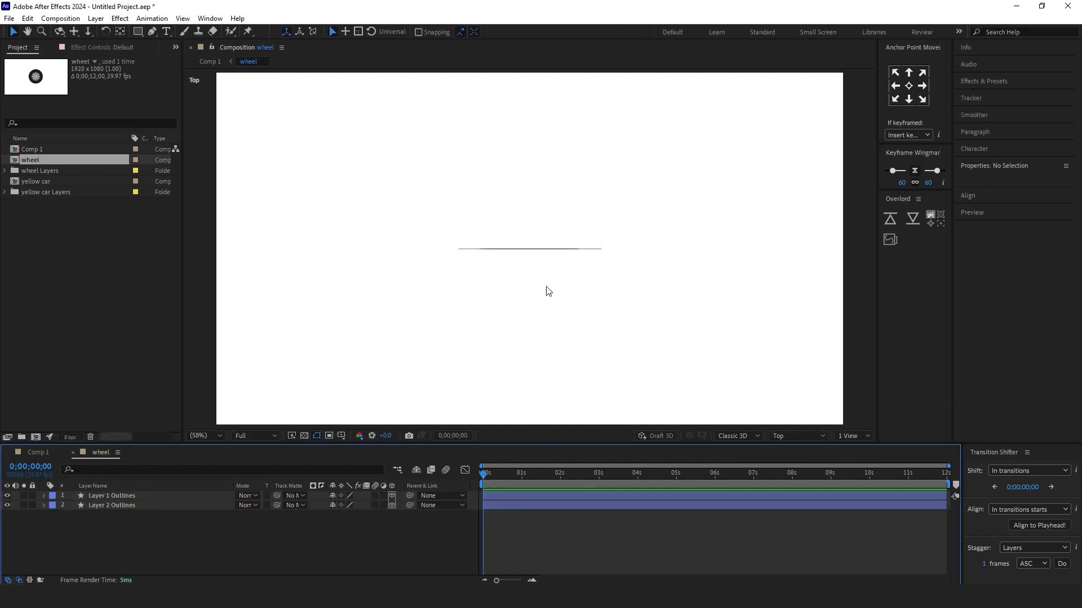
left_click(509, 495)
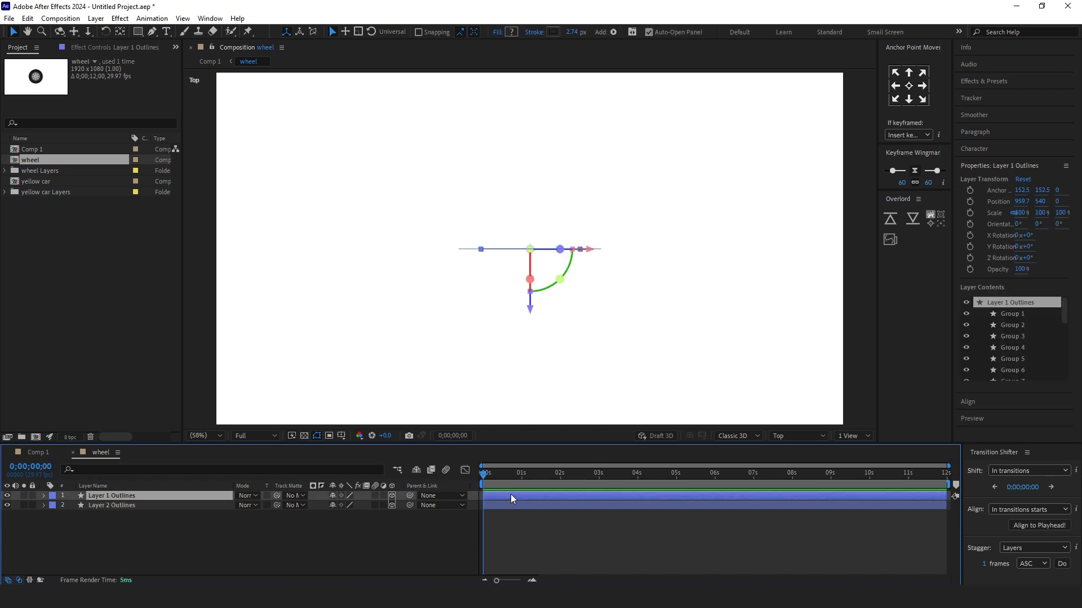
left_click(752, 436)
left_click(755, 473)
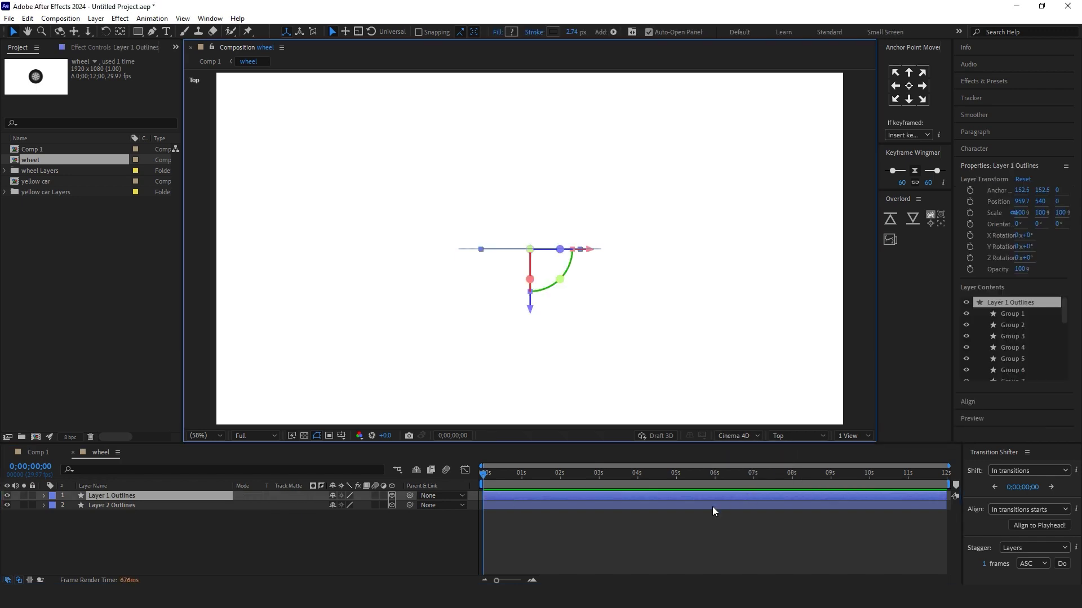
- Extrude Layer 1 Outlines to 41 and Layer 2 to 150, then move Layer 1 to Z −5
left_click(44, 496)
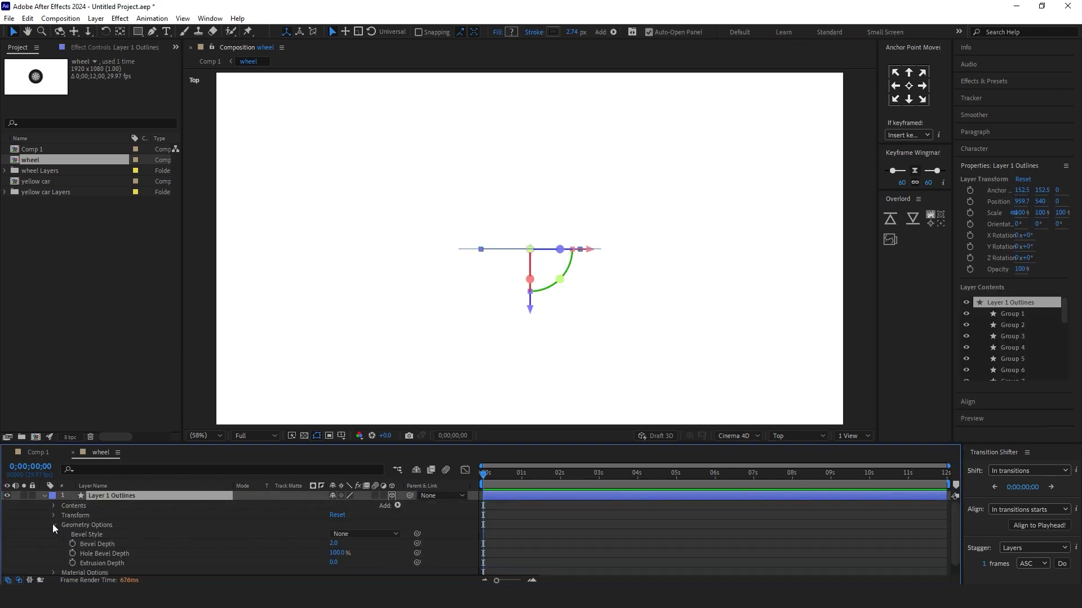
left_click(54, 525)
left_click_drag(334, 563, 415, 560)
left_click(45, 496)
left_click(54, 523)
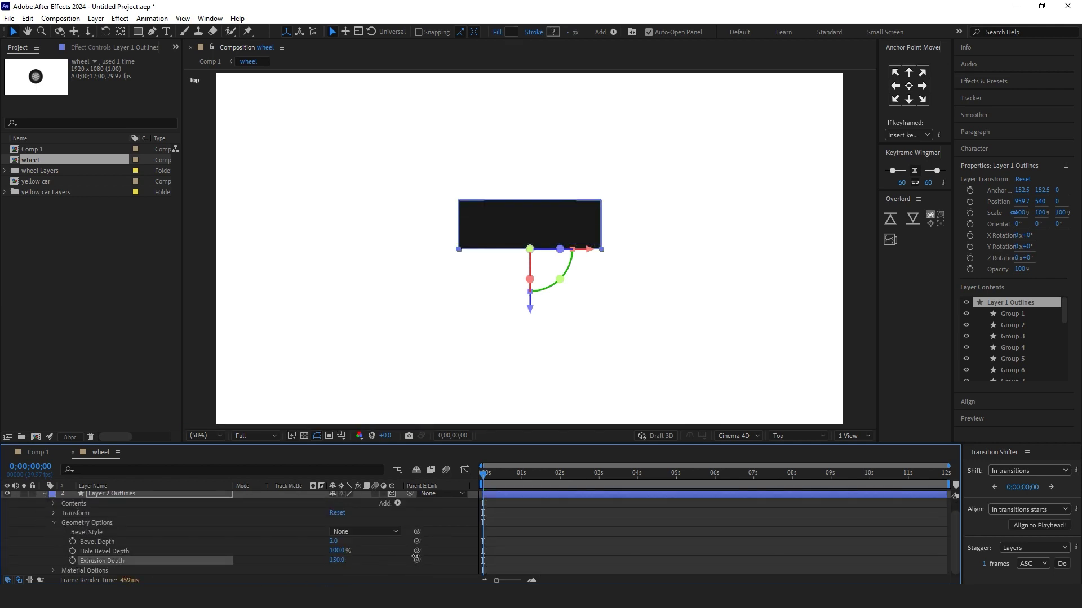
left_click(45, 494)
left_click(141, 497)
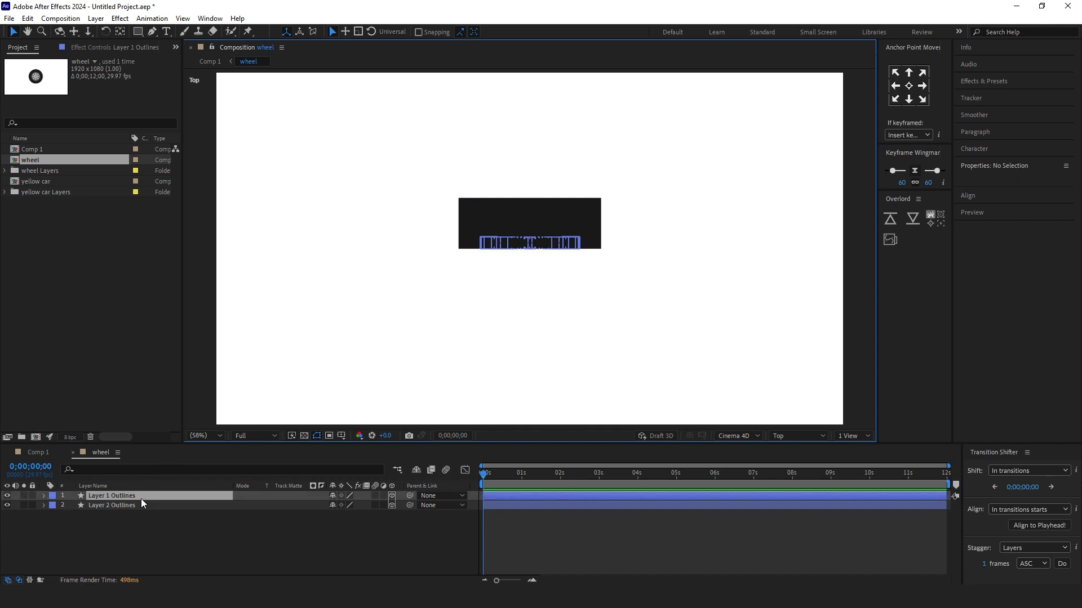
left_click_drag(533, 312, 533, 310)
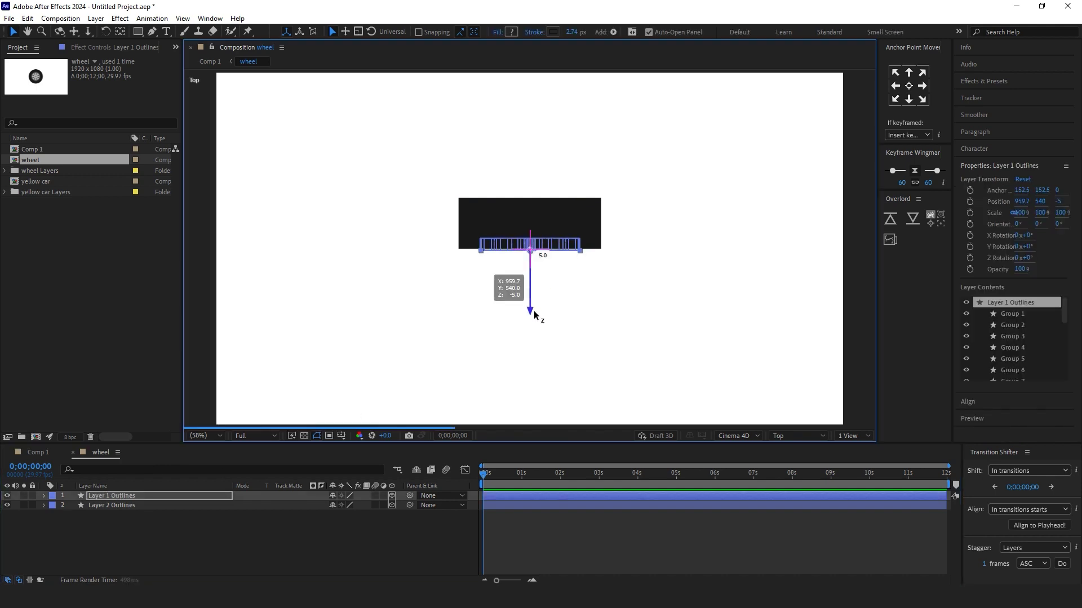
- Switch to Front view and scale the Layer 1 Outlines rim to 133%
left_click(802, 437)
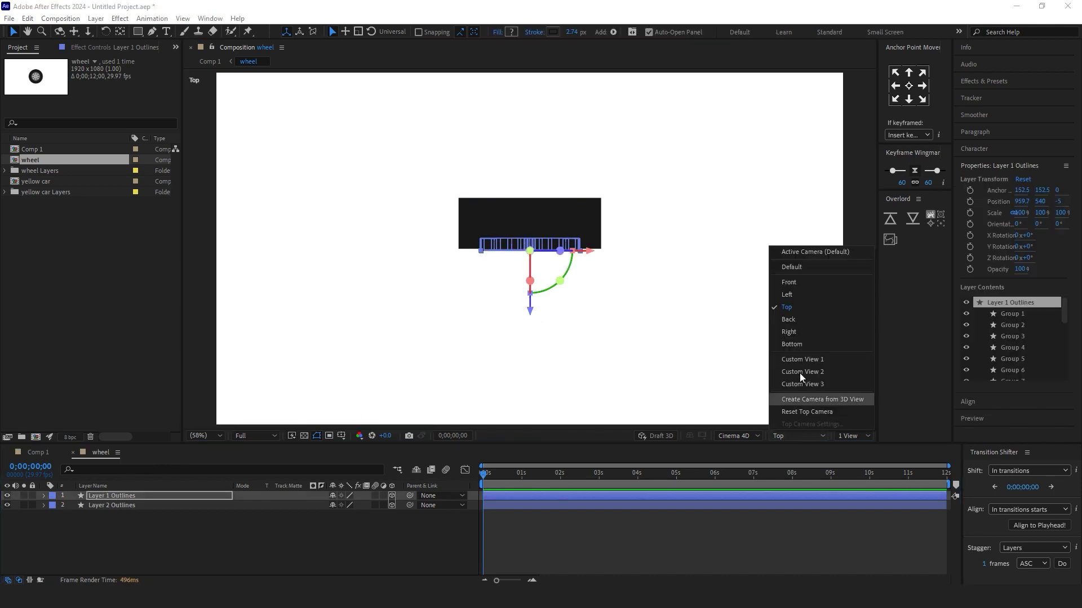
left_click(801, 281)
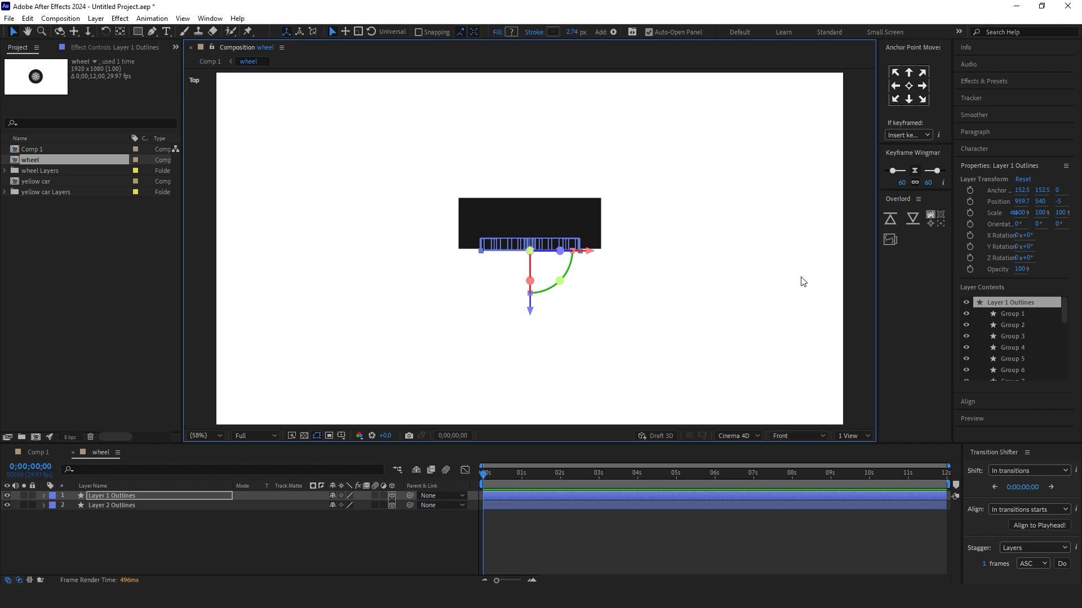
left_click(555, 529)
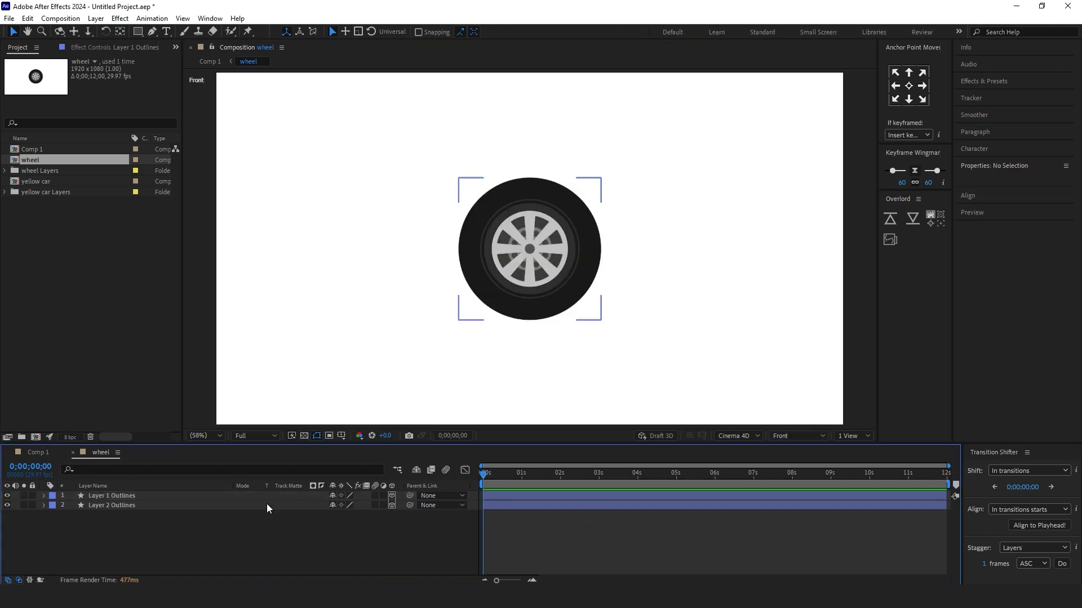
left_click(249, 496)
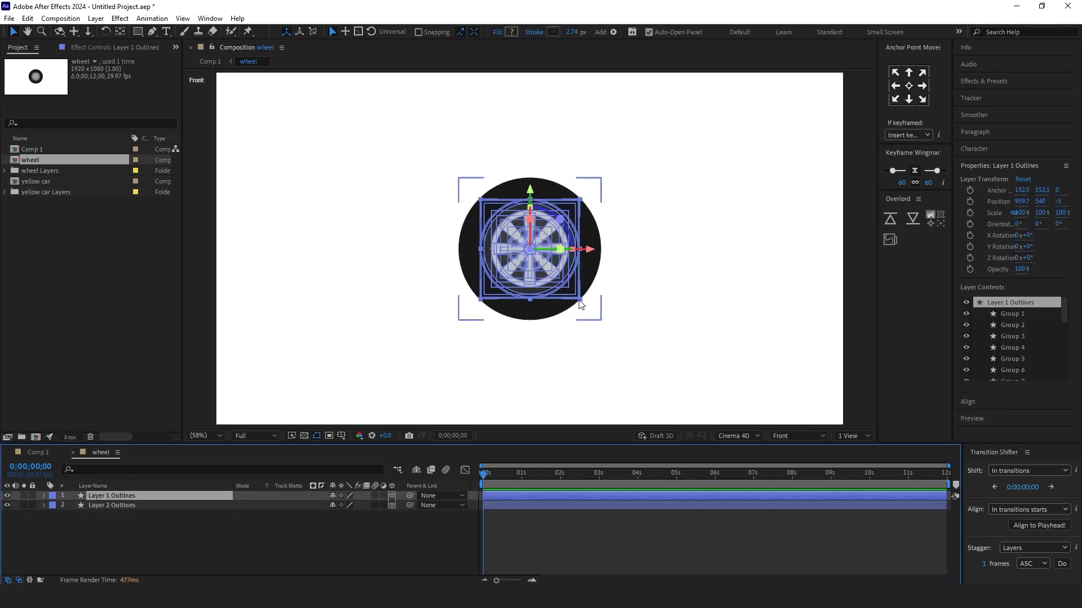
key("s")
left_click_drag(386, 505, 397, 505)
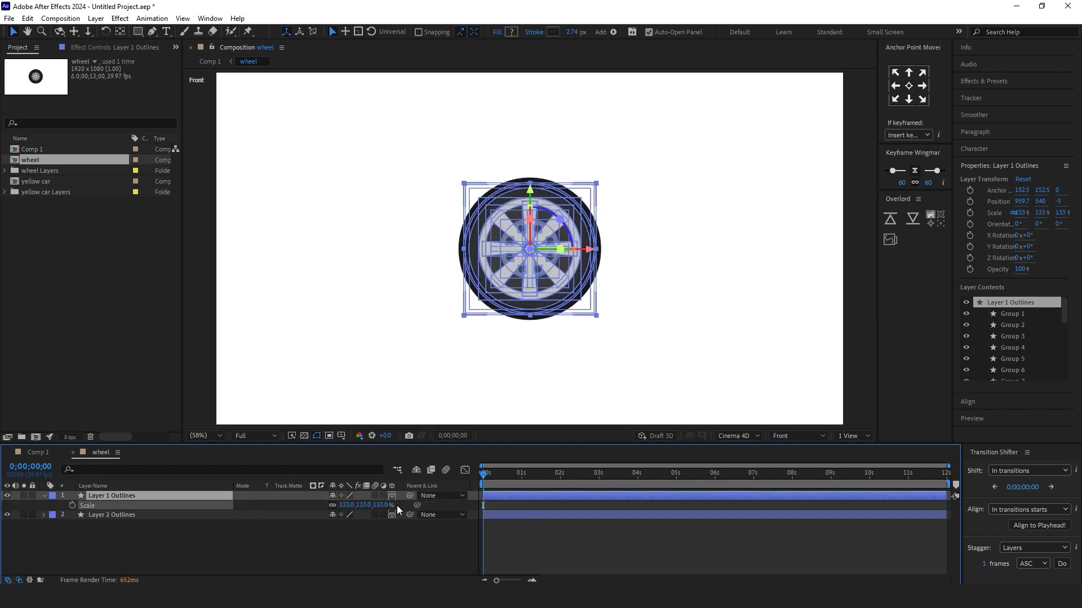
- Adjust the layer selection, ending with only Layer 1 Outlines selected
left_click(366, 521)
left_click(120, 496)
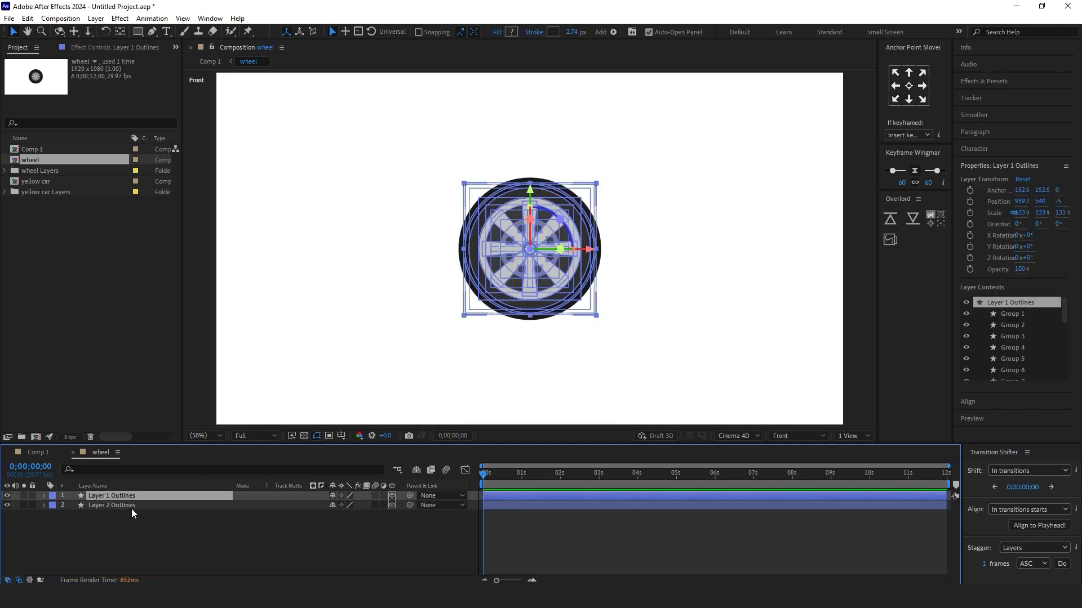
left_click(135, 506, "shift")
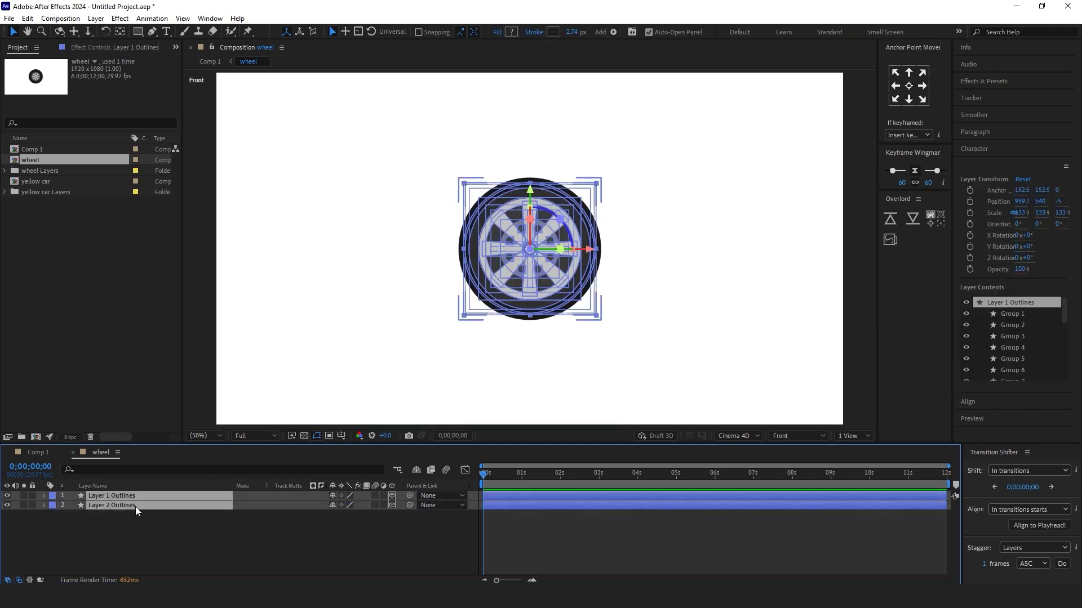
left_click(157, 533)
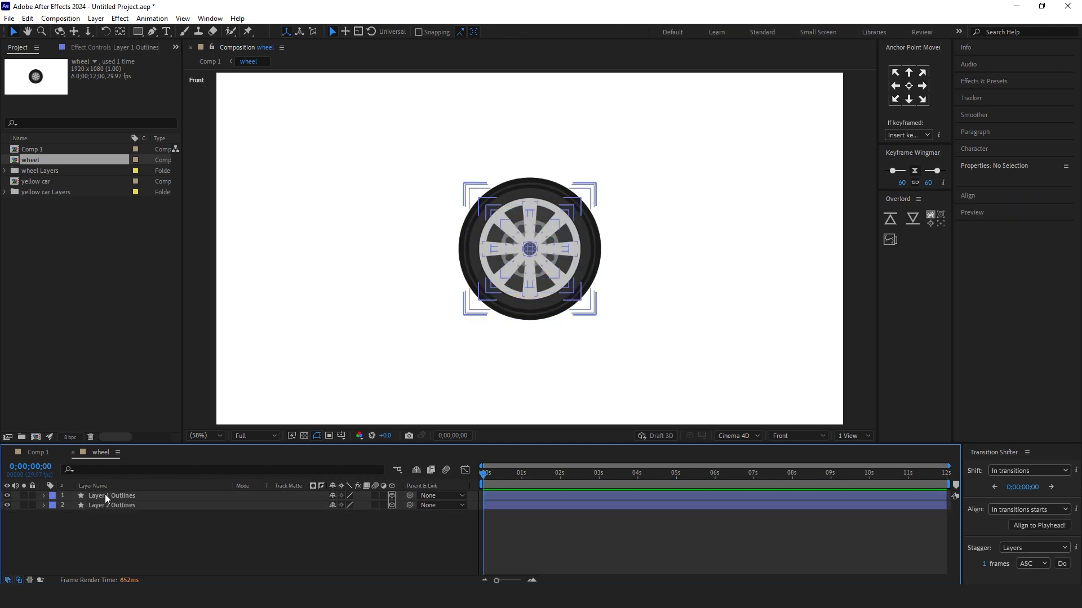
left_click(105, 495)
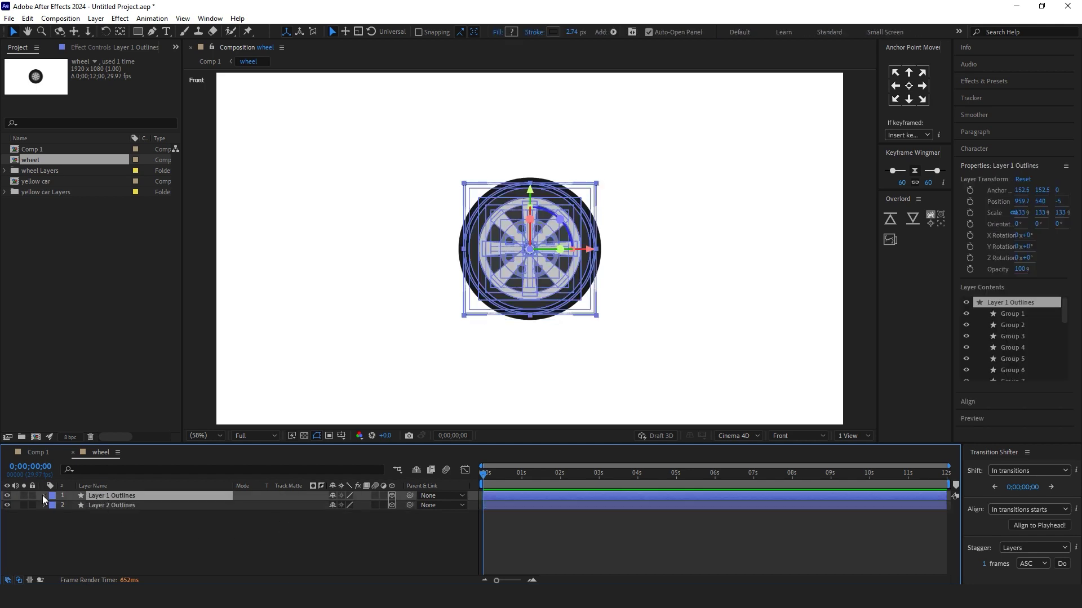
- Add a time*200 Z Rotation expression to the rim and preview at Half resolution
key("r")
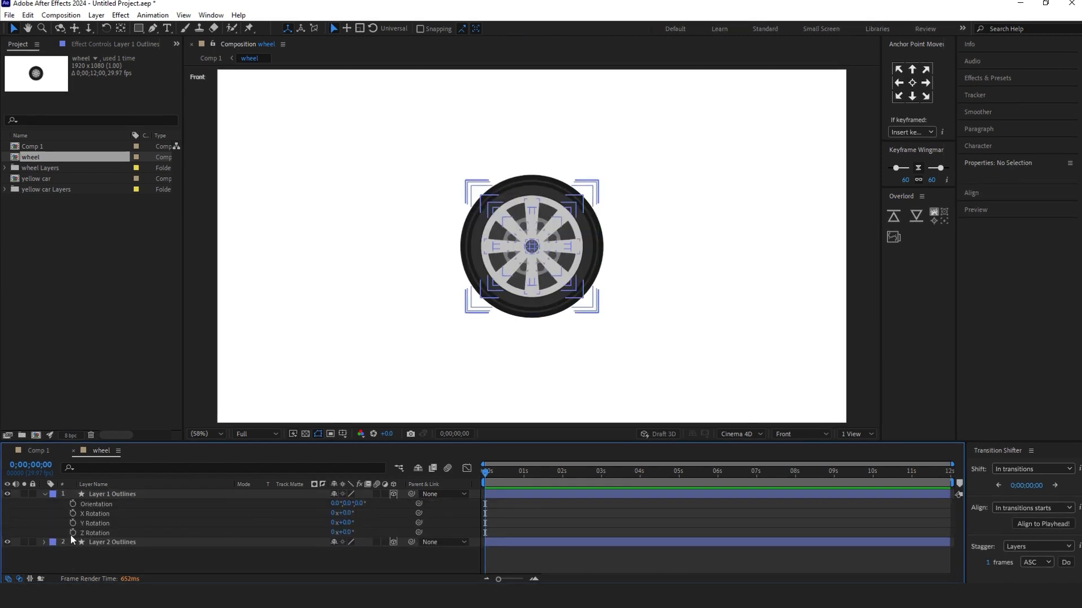
left_click(81, 506, "alt")
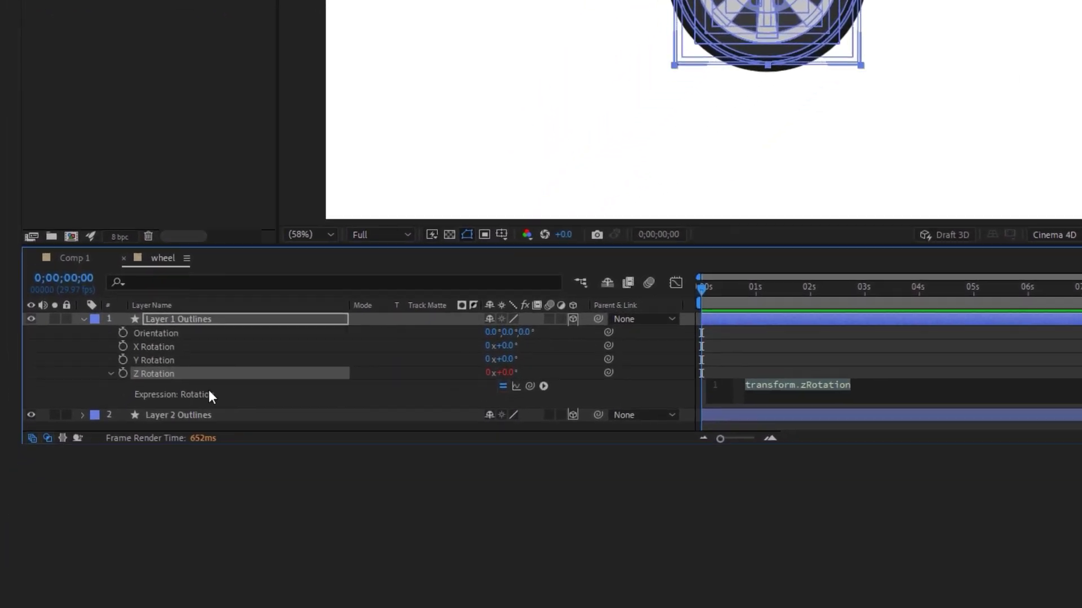
type("time")
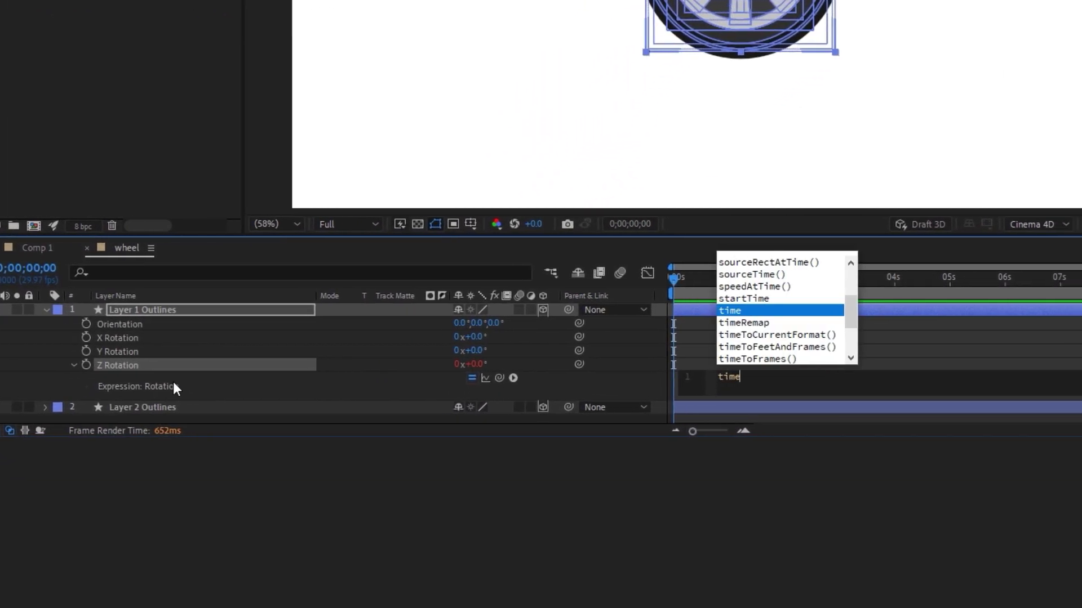
type("*")
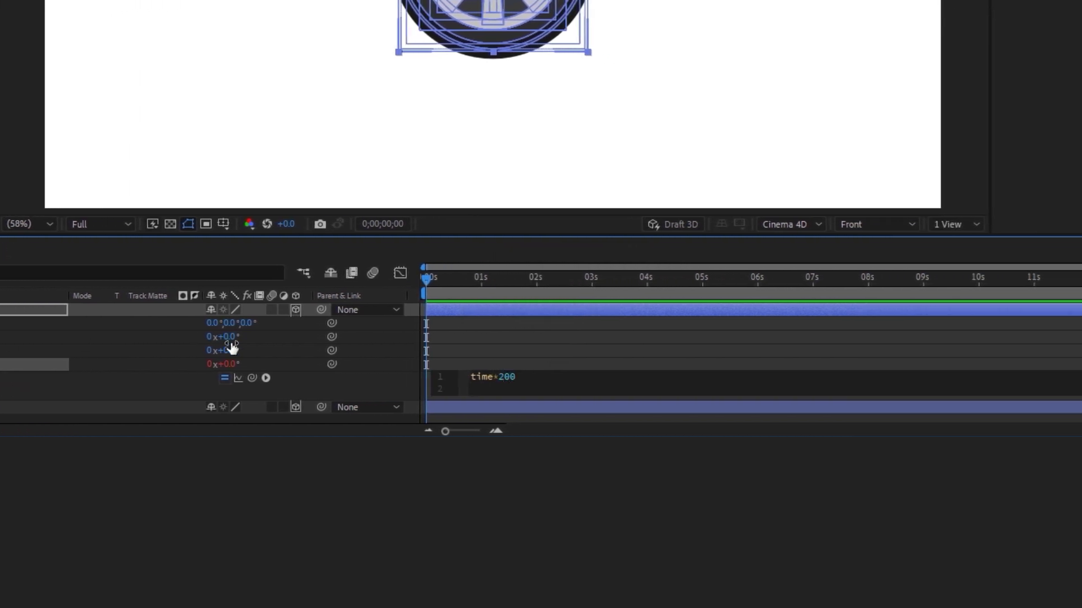
left_click(433, 281)
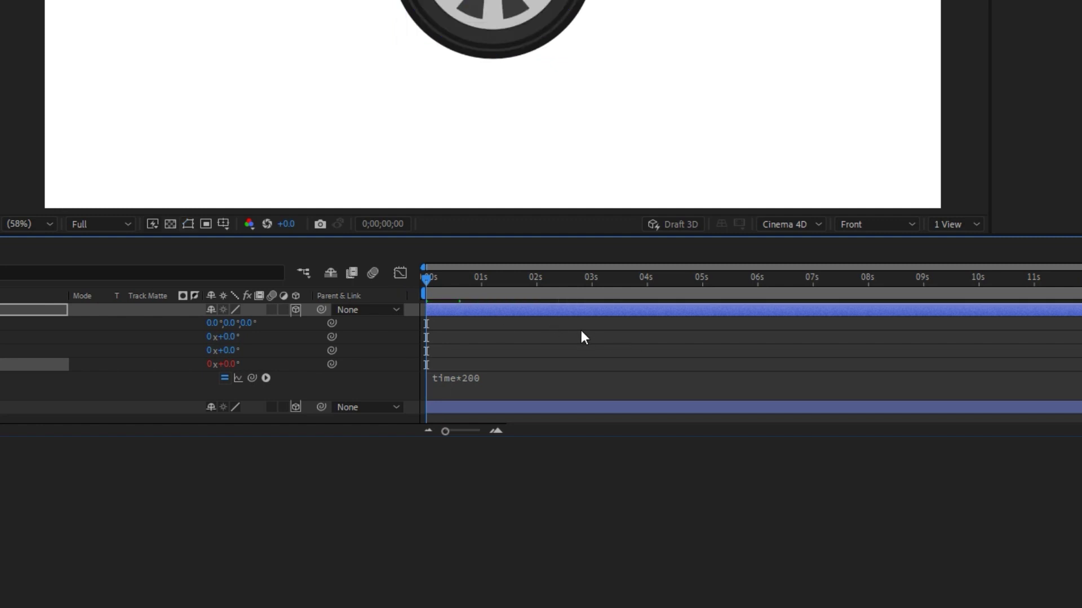
left_click(100, 223)
left_click(85, 264)
key("space")
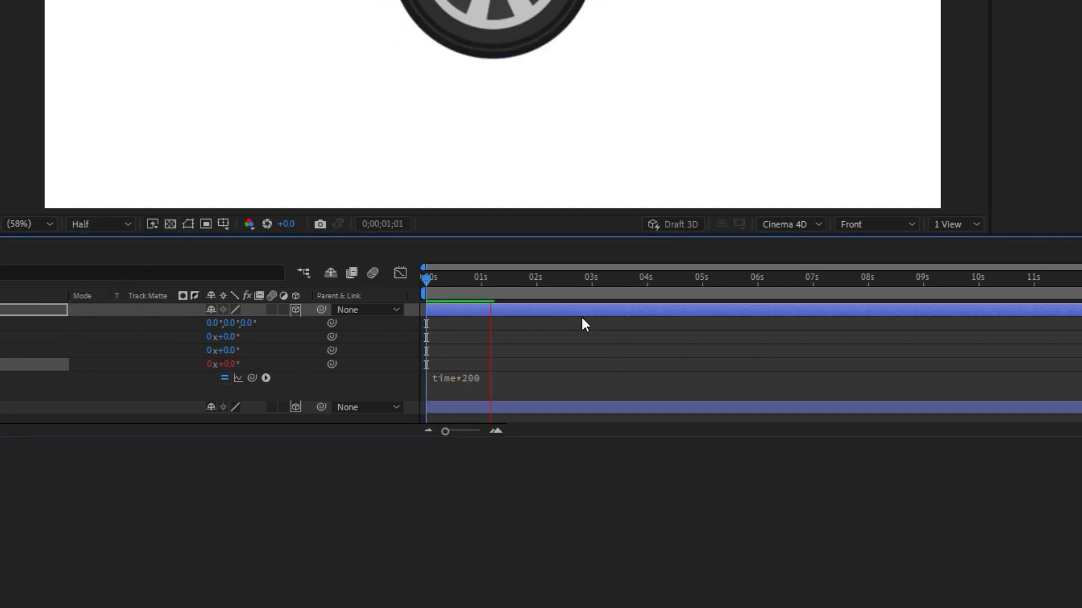
- Change the expression to time*-400 to reverse the spin and preview again
left_click(506, 382)
type("4")
left_click(381, 281)
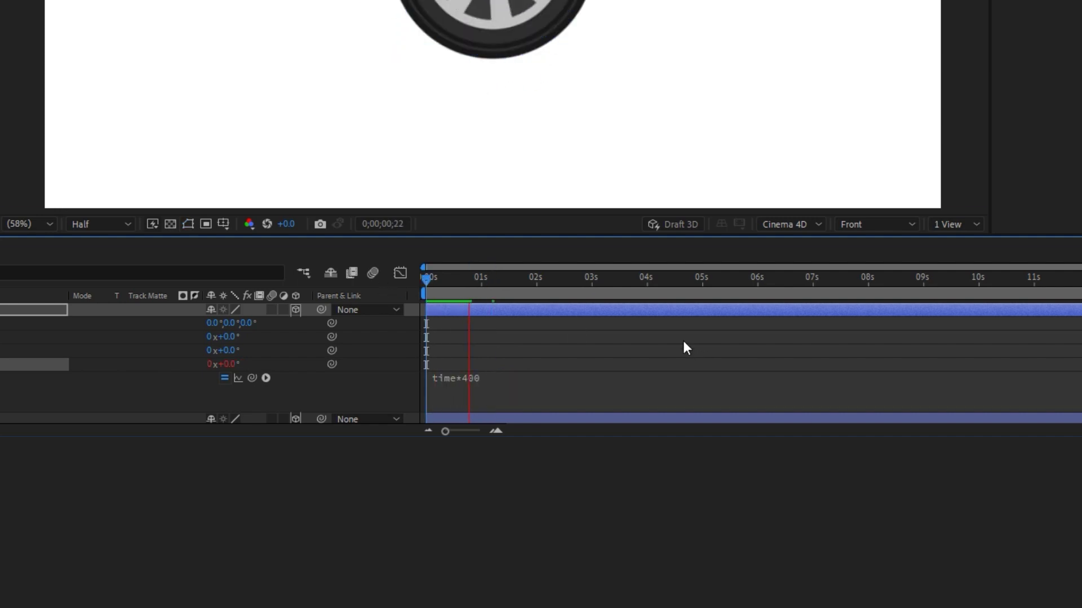
left_click(480, 380)
type("-")
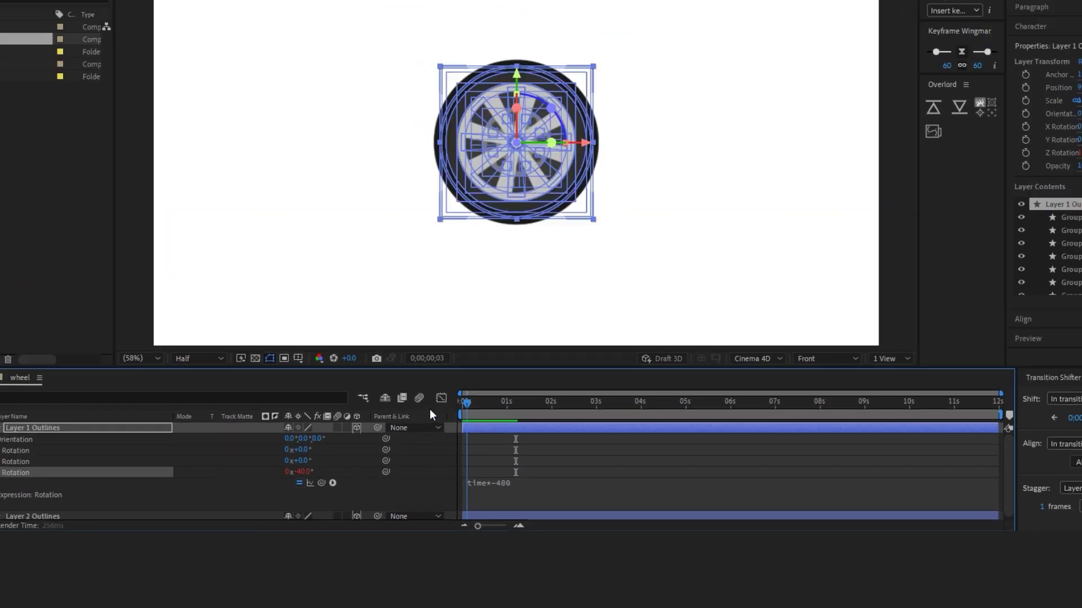
left_click(638, 520)
key("space")
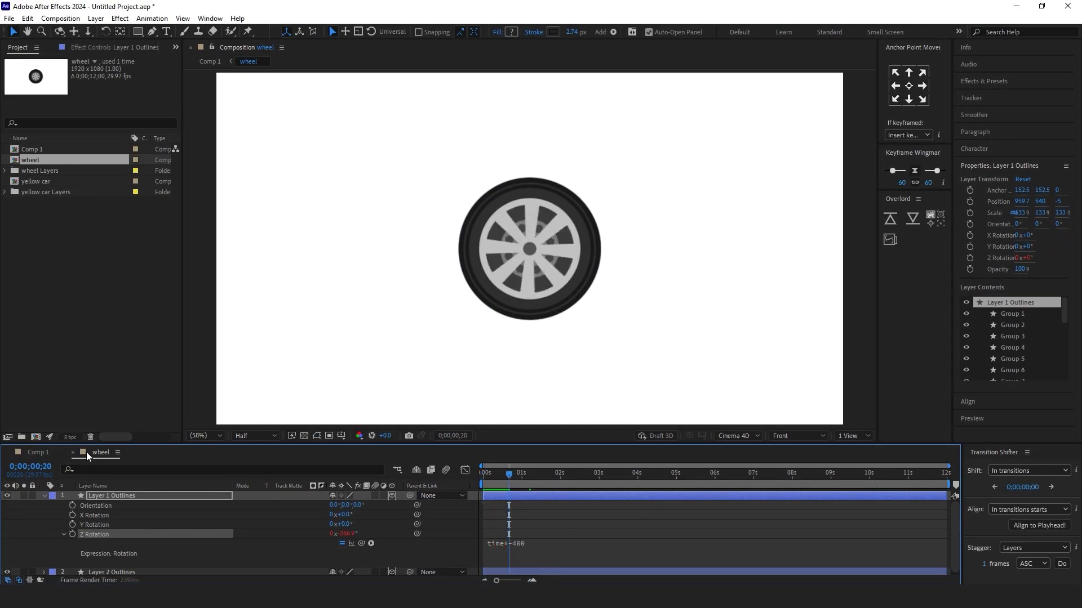
key("space")
- In Comp 1, make the wheel layer 3D, unhide the yellow car, and reopen the wheel comp
left_click(73, 452)
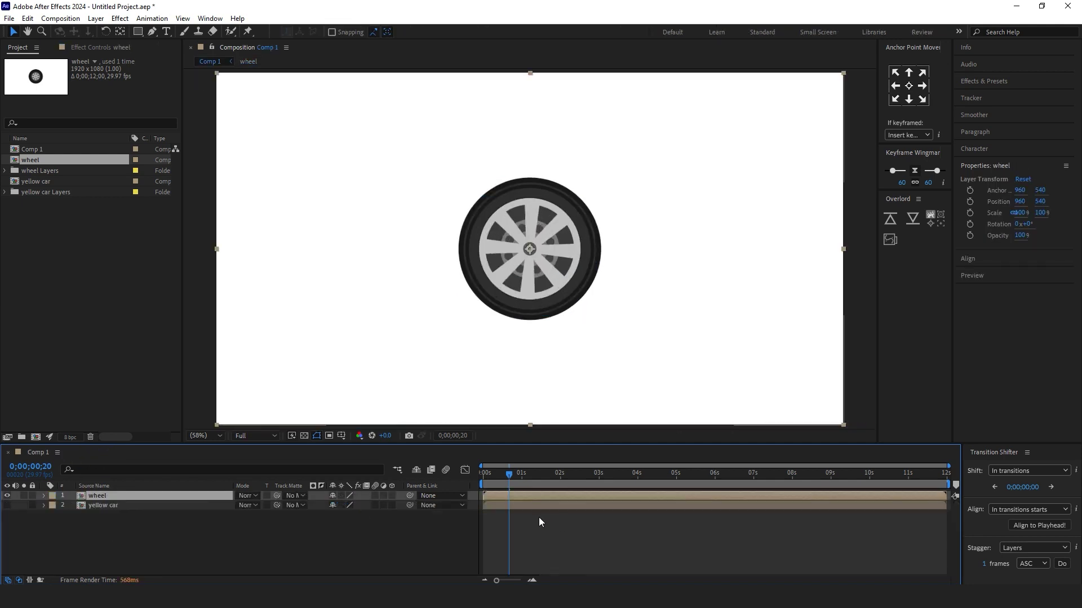
left_click(392, 496)
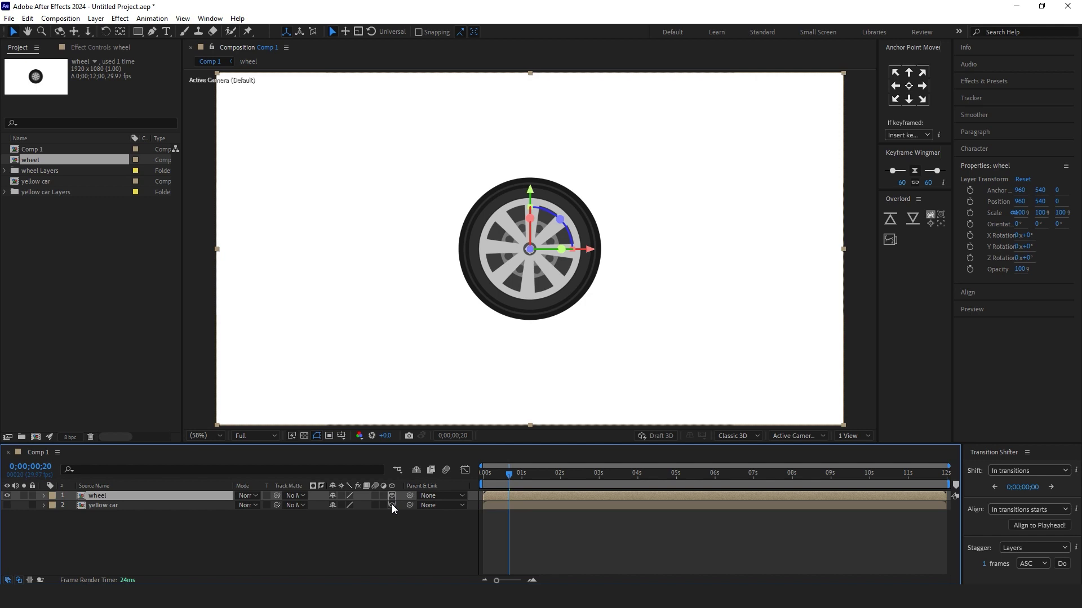
left_click(6, 506)
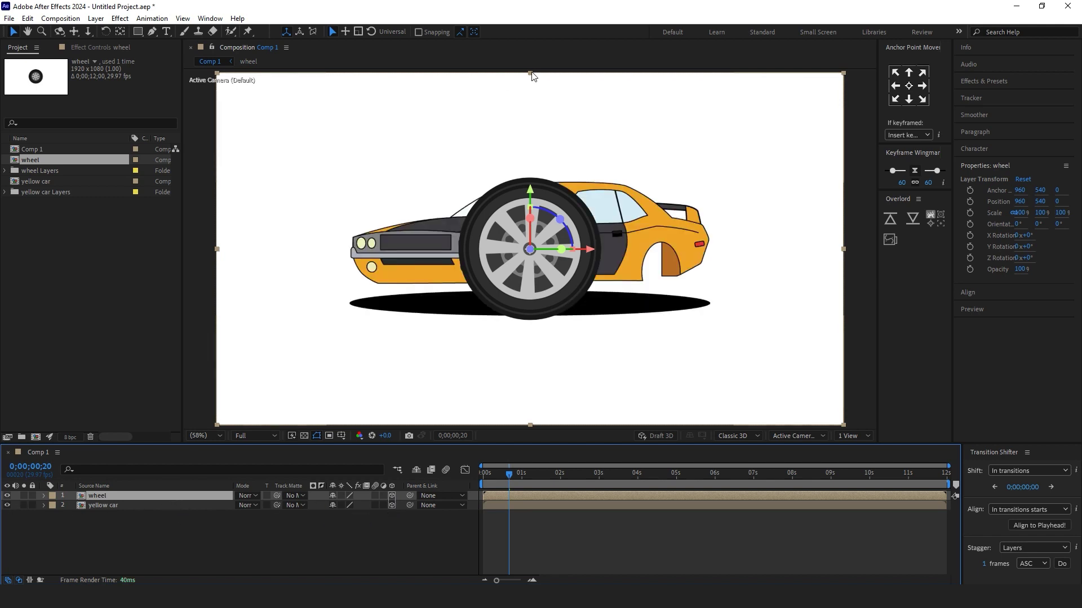
double_click(520, 495)
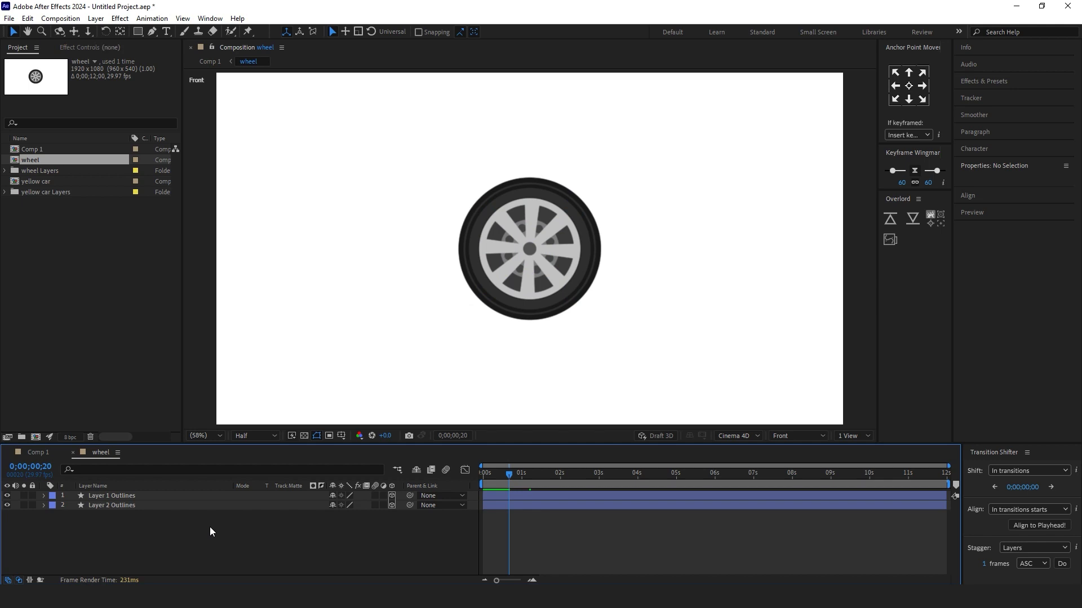
- Add Null 1 and parent both Outlines layers to it
key("ctrl+alt+shift+y")
left_click(133, 506)
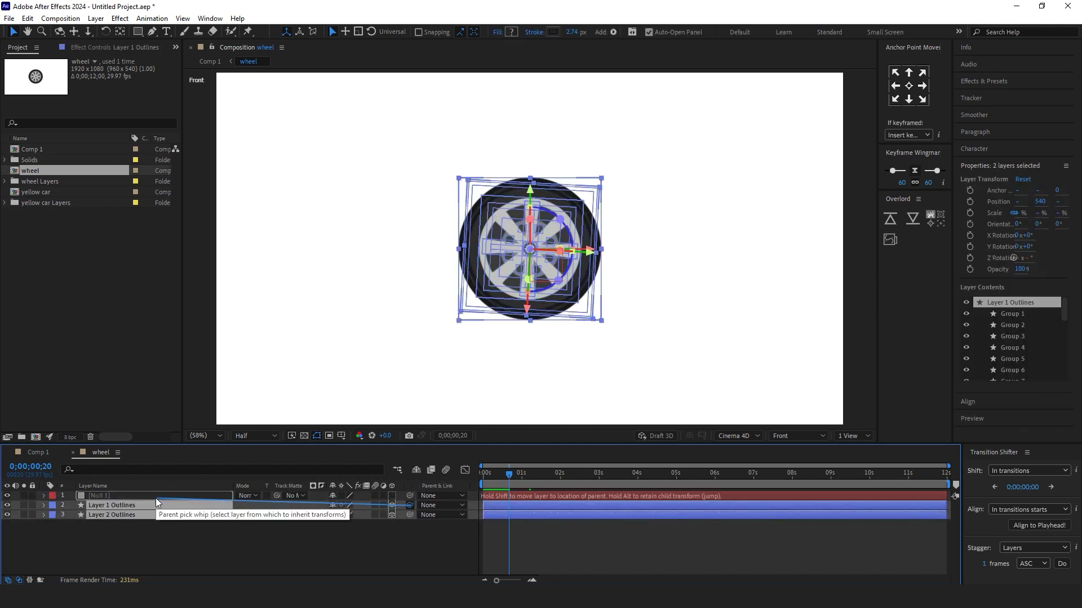
left_click_drag(410, 505, 130, 496)
- Make Null 1 3D and turn it slightly on Y Rotation, then return to Comp 1
left_click(130, 496)
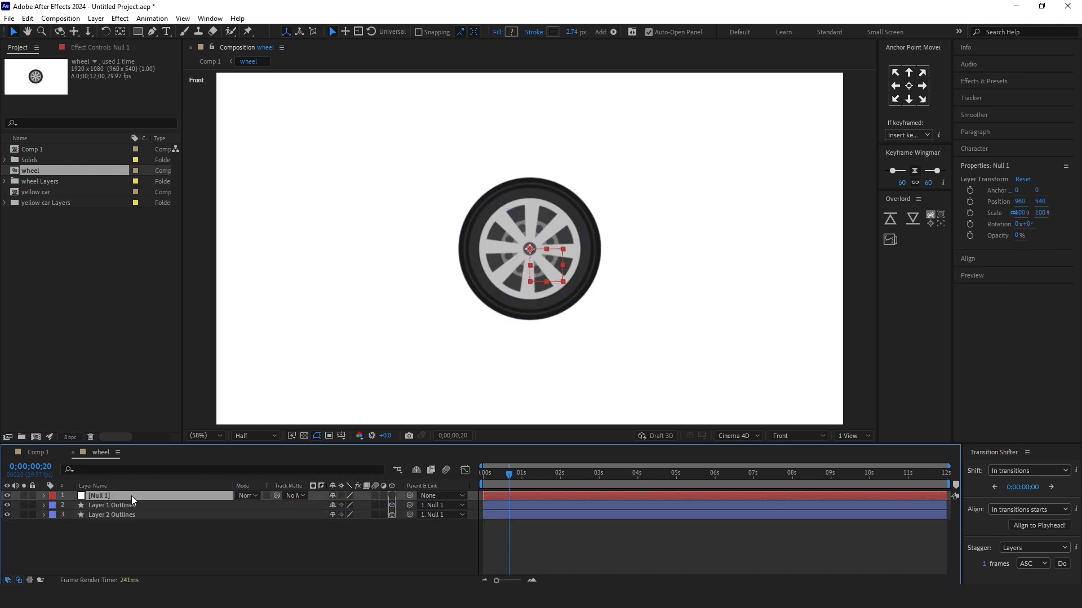
left_click(392, 496)
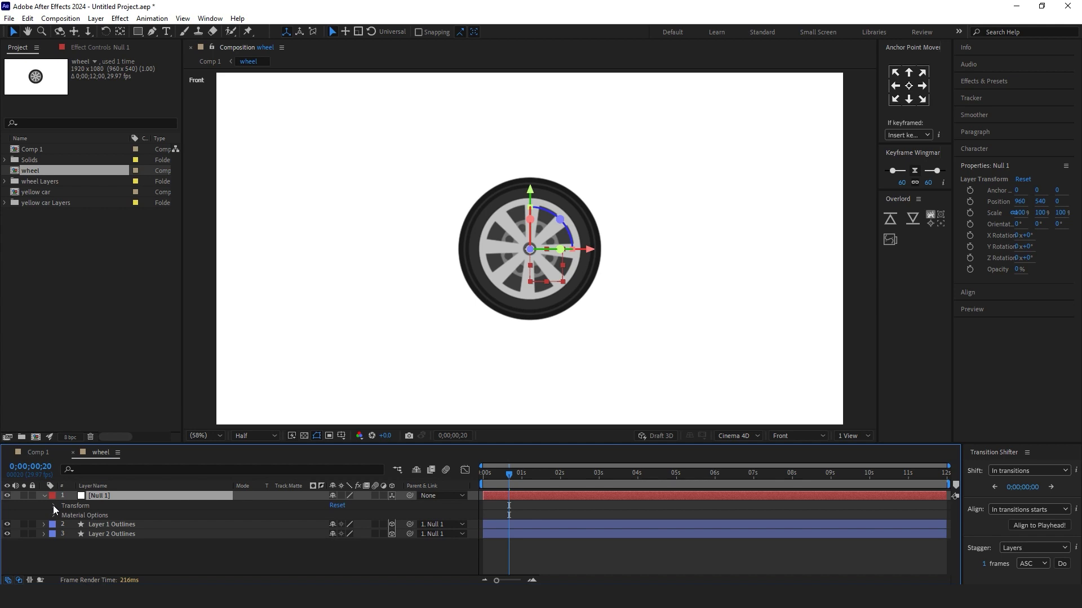
key("r")
mouse_move(342, 534)
left_mouse_down()
mouse_move(365, 534)
mouse_move(316, 525)
left_mouse_up()
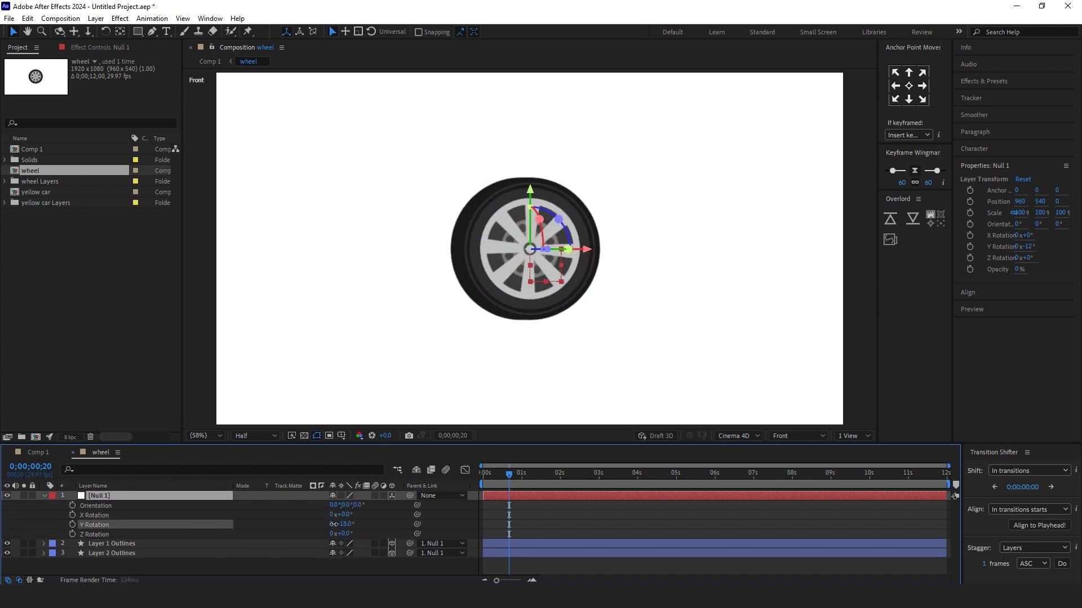
left_click(37, 452)
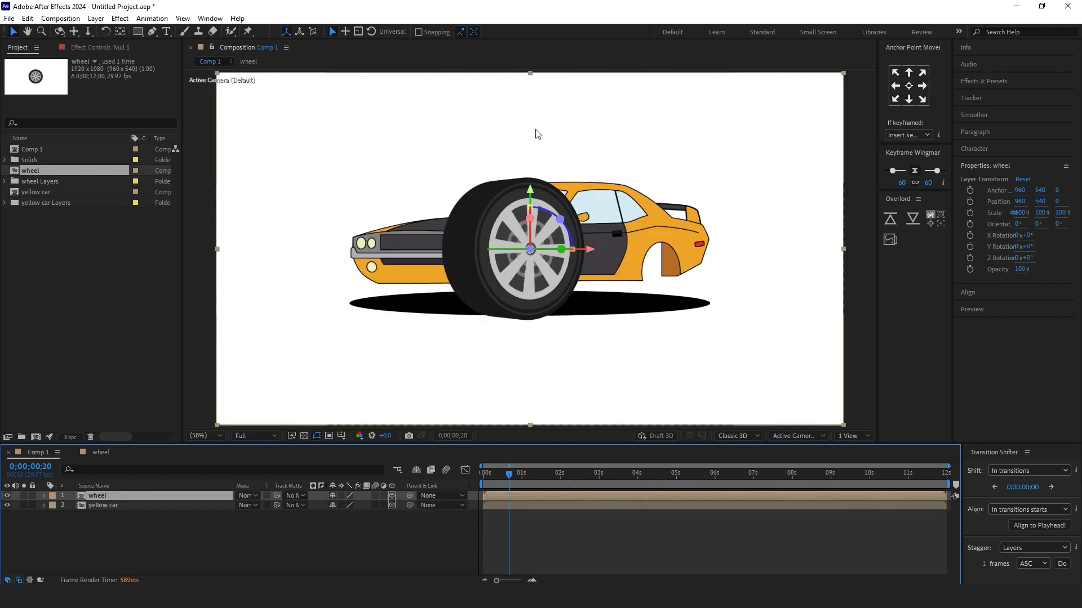
- Scale the wheel to about 44% and fit it into the car's front arch
left_click_drag(530, 73, 533, 171)
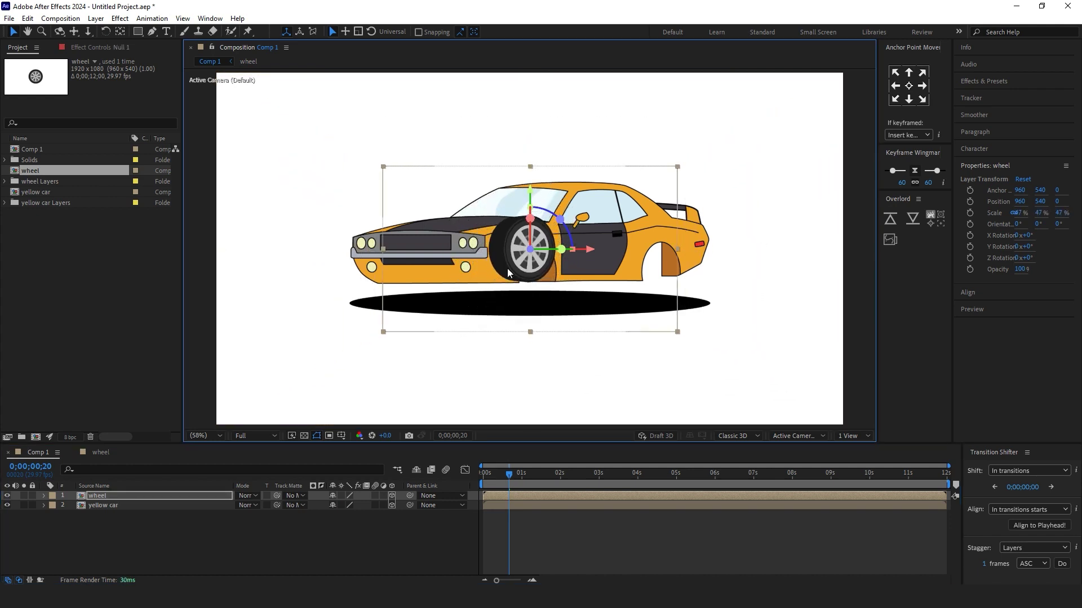
mouse_move(507, 271)
left_mouse_down()
mouse_move(510, 313)
mouse_move(514, 295)
left_mouse_up()
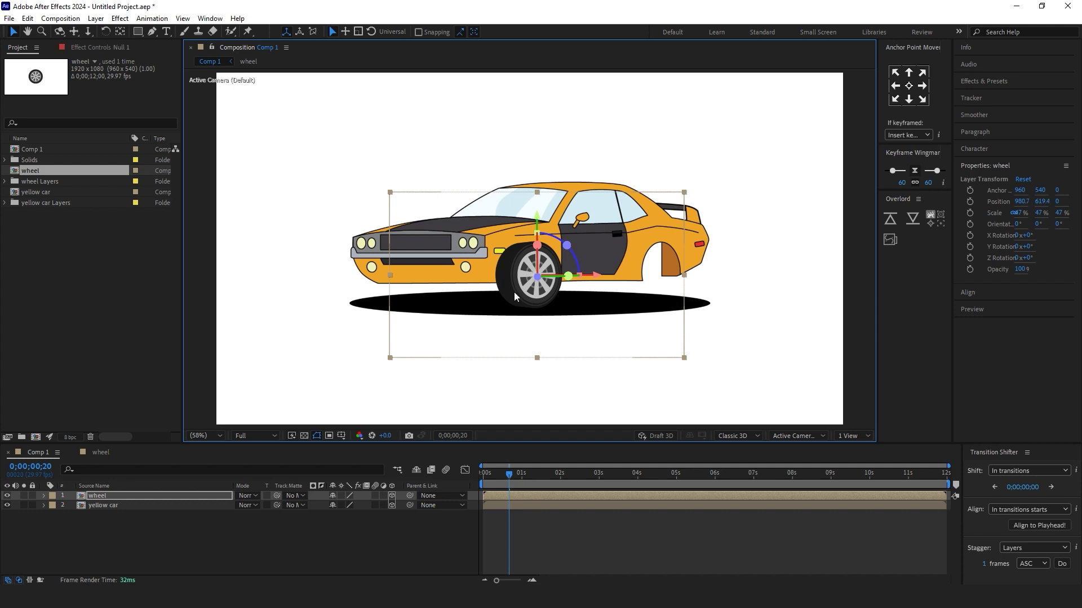
left_click_drag(537, 193, 537, 198)
left_click_drag(528, 293, 528, 290)
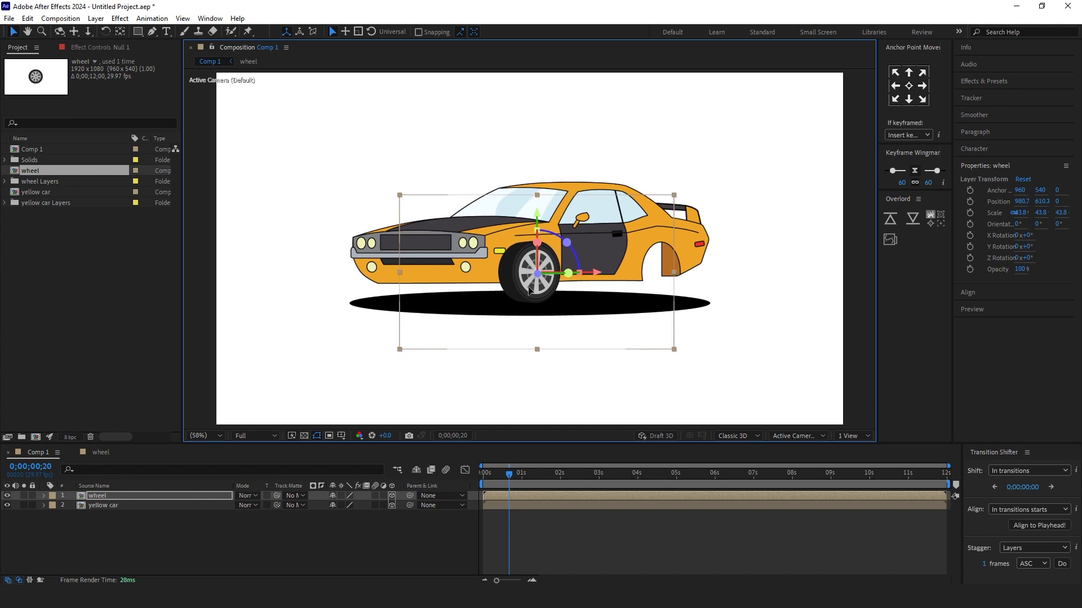
left_click(163, 521)
- With the wheel hidden, trace a closed Pen shape along the front arch edge
left_click(152, 31)
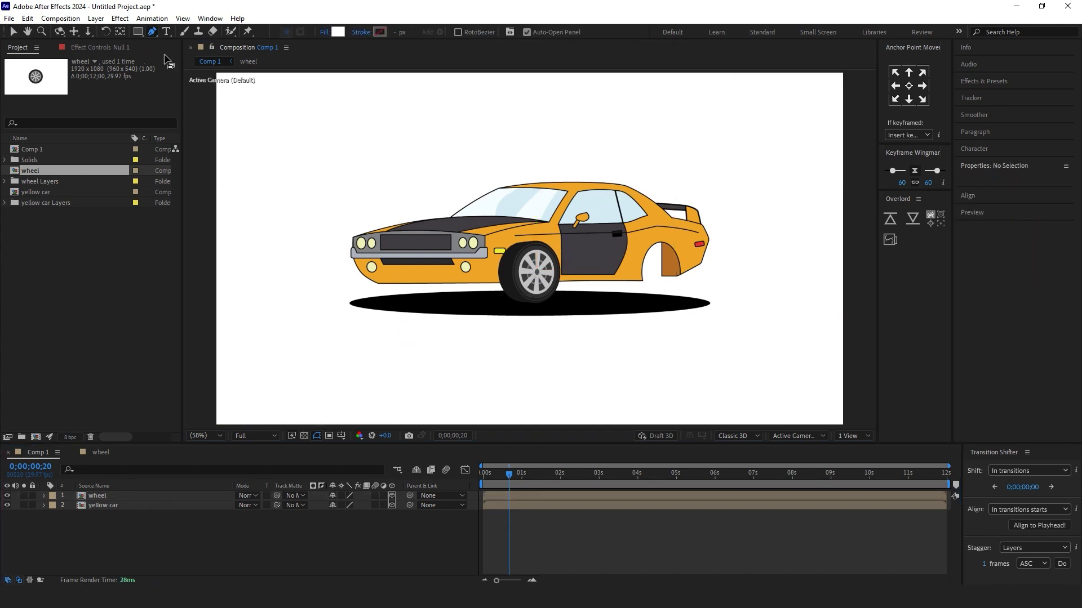
left_click(7, 496)
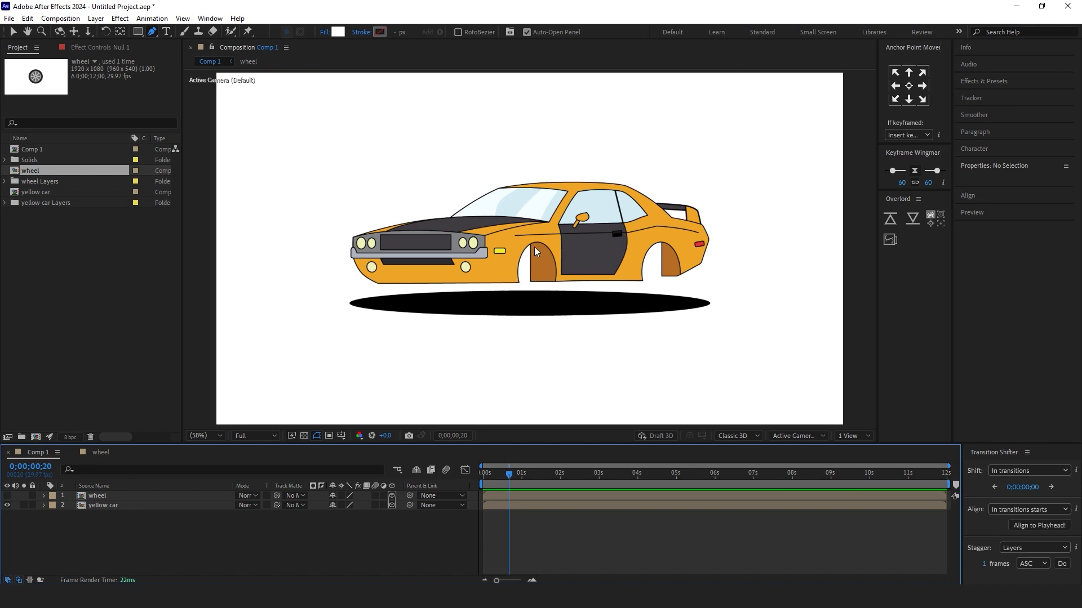
scroll(534, 248, "up", 2)
scroll(535, 248, "up", 1)
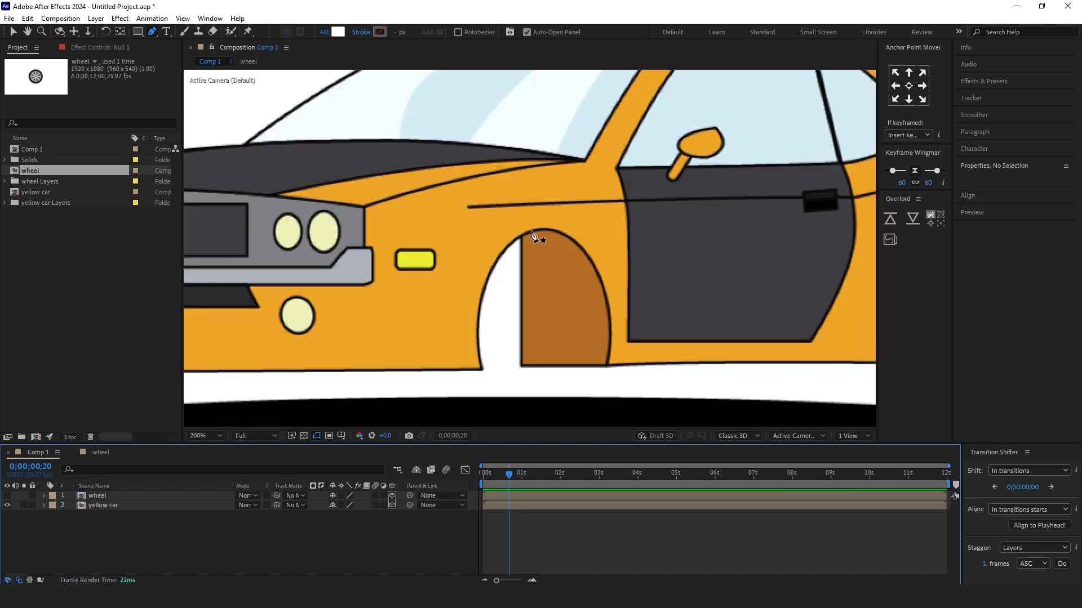
left_click(534, 232)
left_click(514, 241)
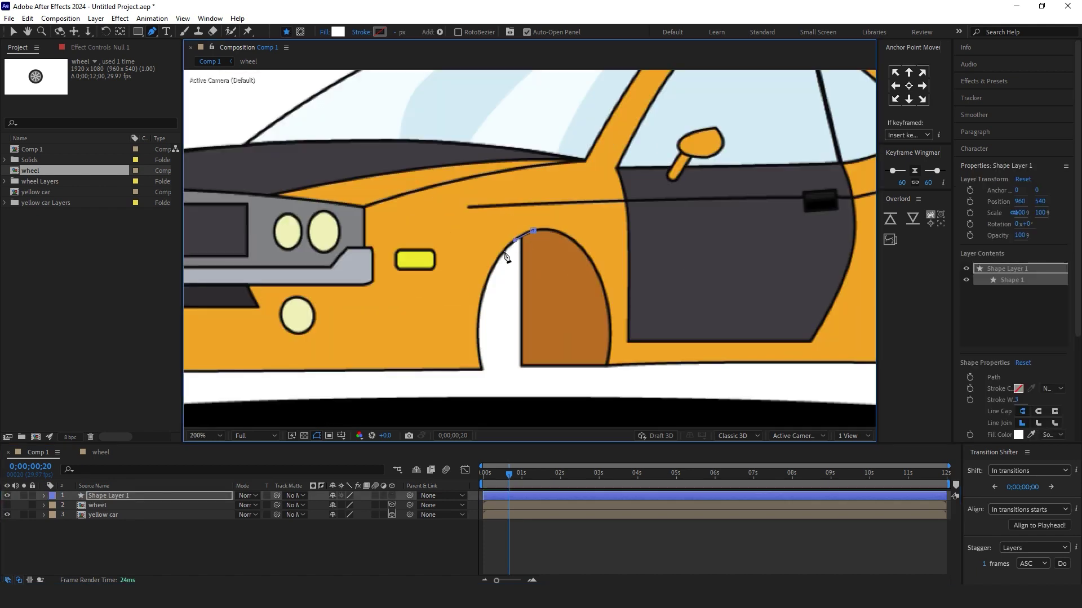
left_click(481, 369)
left_click(401, 370)
left_click(408, 262)
left_click(508, 202)
left_click(533, 231)
- Return to the Selection tool, deselect Shape Layer 1, and unhide the wheel
key("v")
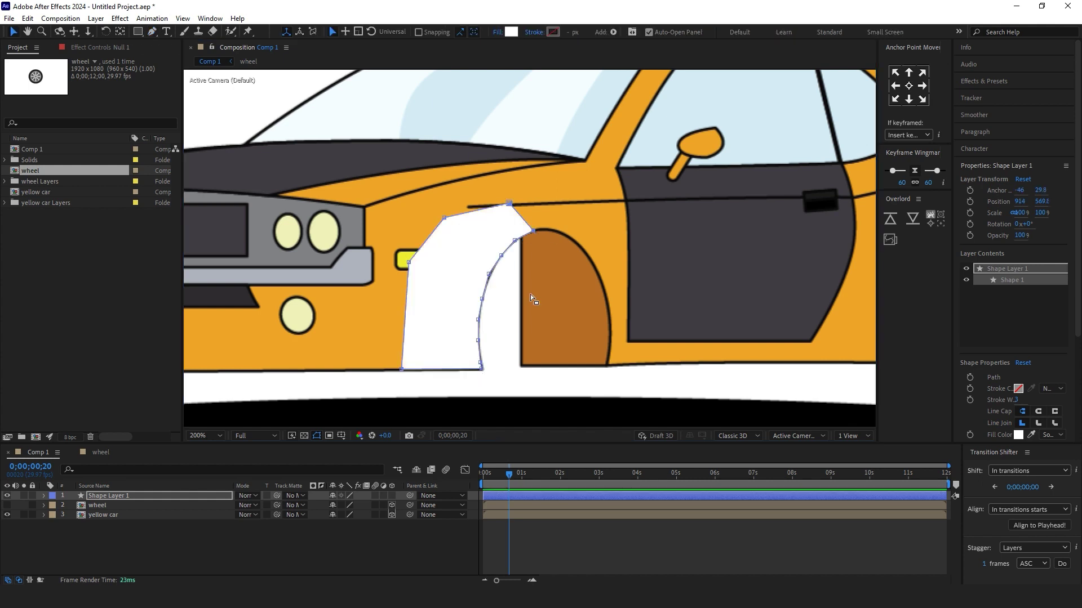
left_click(479, 342)
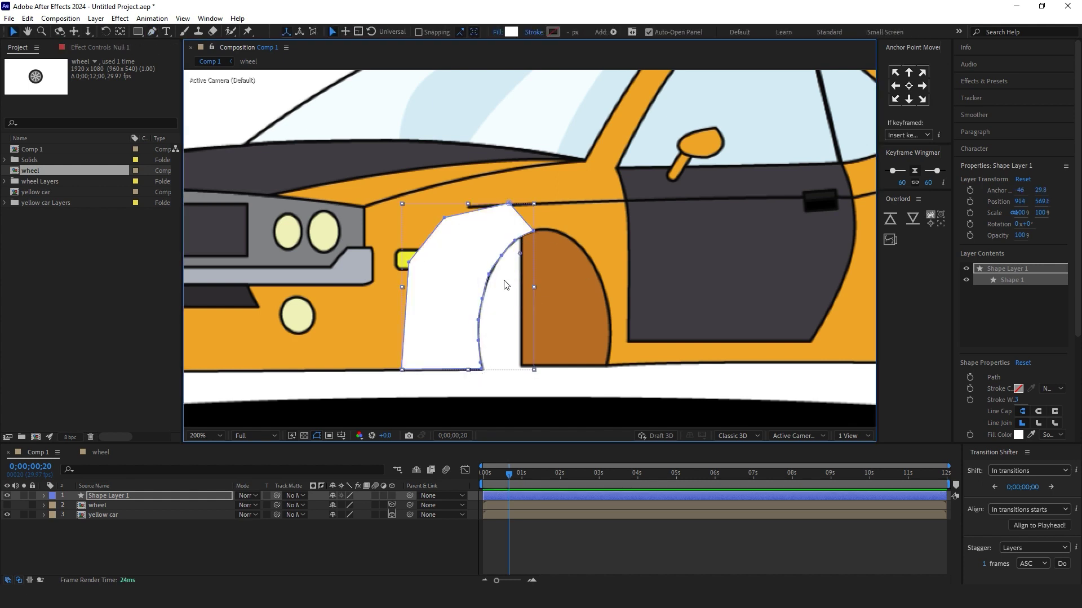
left_click(18, 508)
left_click(117, 505)
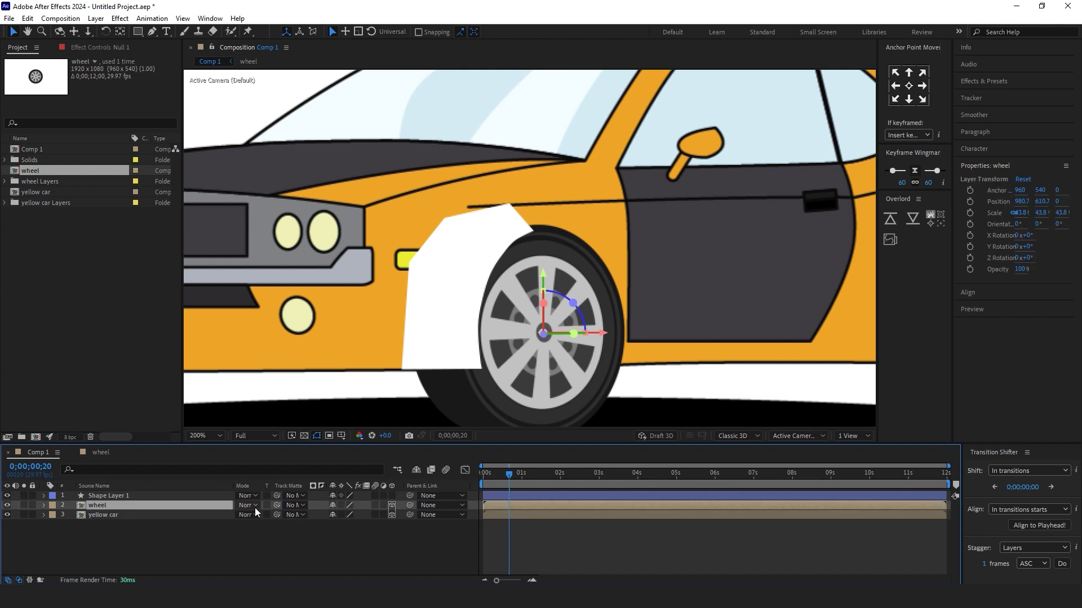
- Matte the wheel with Shape Layer 1 as an inverted track matte, tucking it behind the front arch
left_click(289, 507)
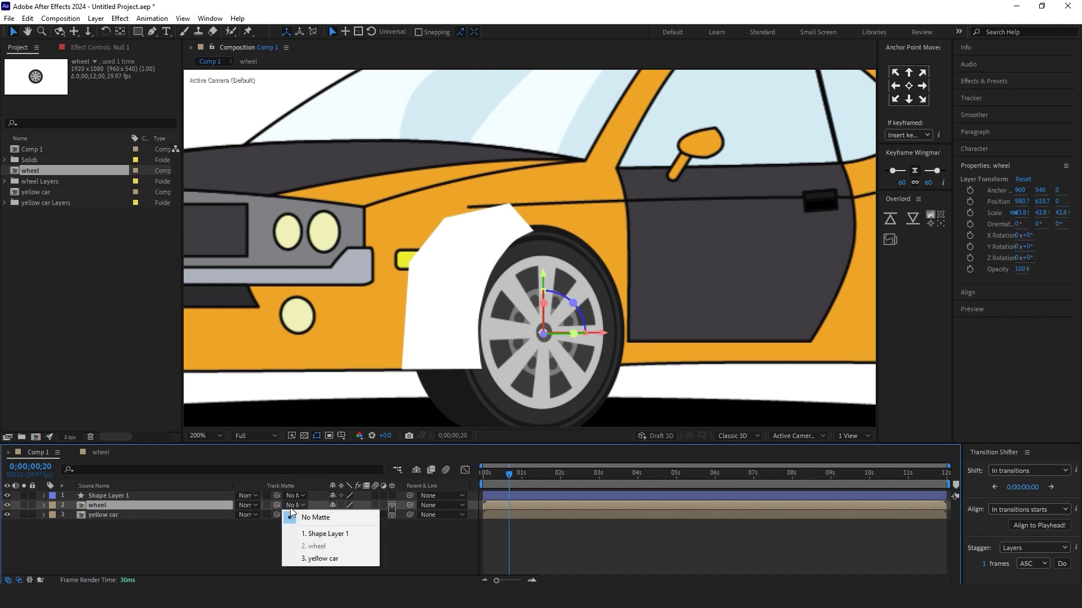
left_click(313, 535)
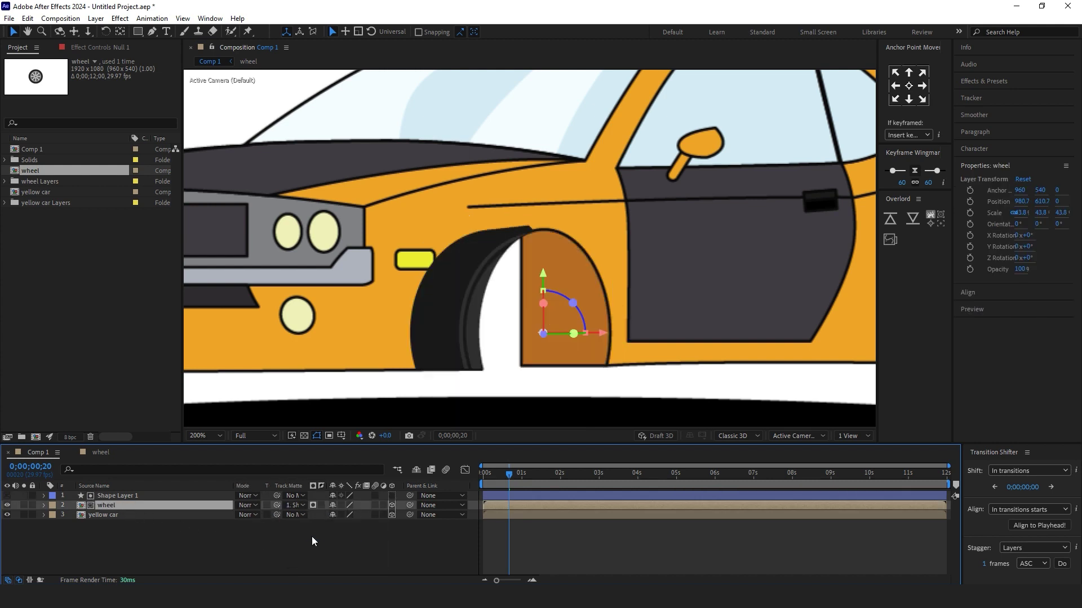
left_click(321, 506)
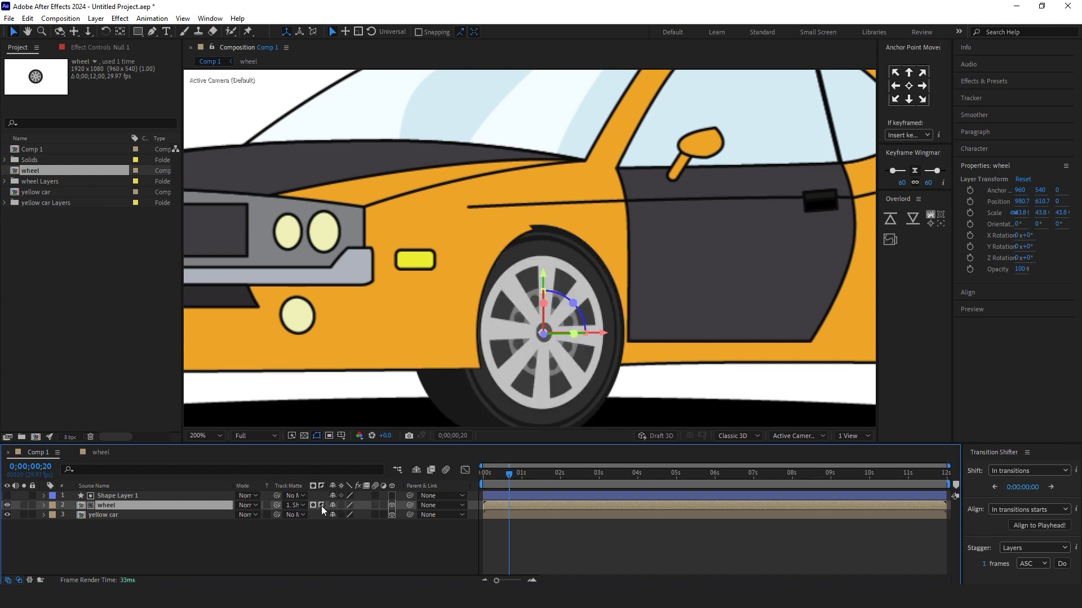
left_click(502, 496)
left_click(555, 552)
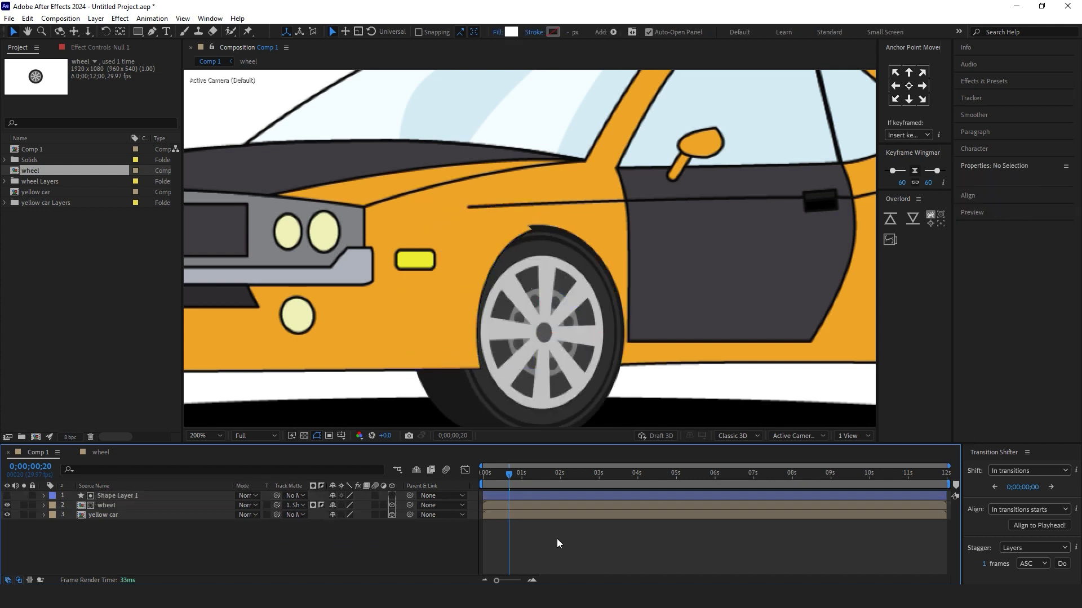
left_click(530, 504)
- Shrink the wheel's Scale from 43.8% to 38.8% and zoom out to see the whole car
key("s")
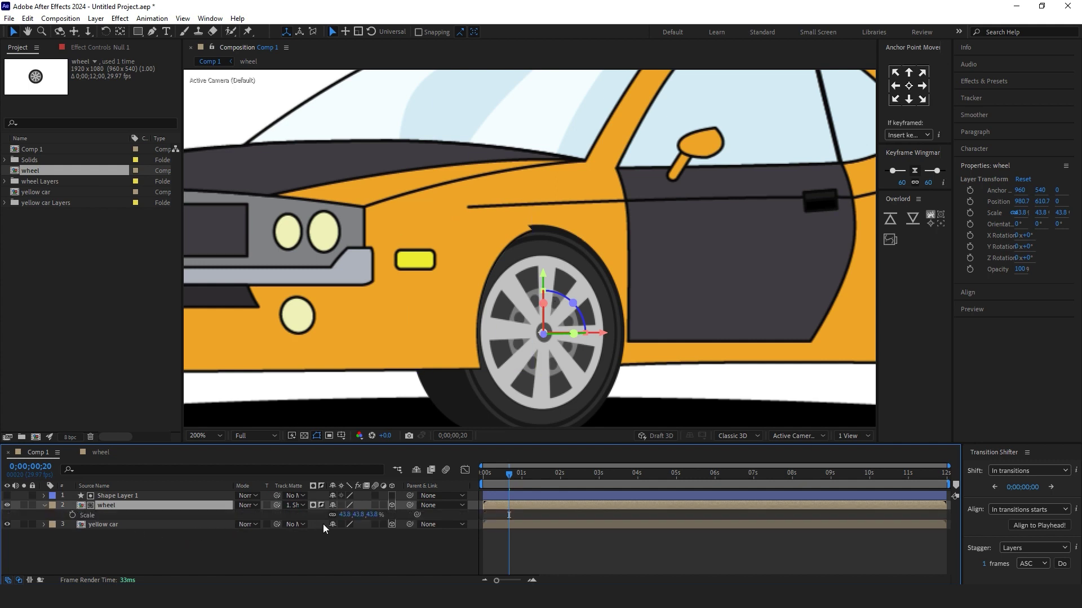
left_click_drag(371, 514, 372, 514)
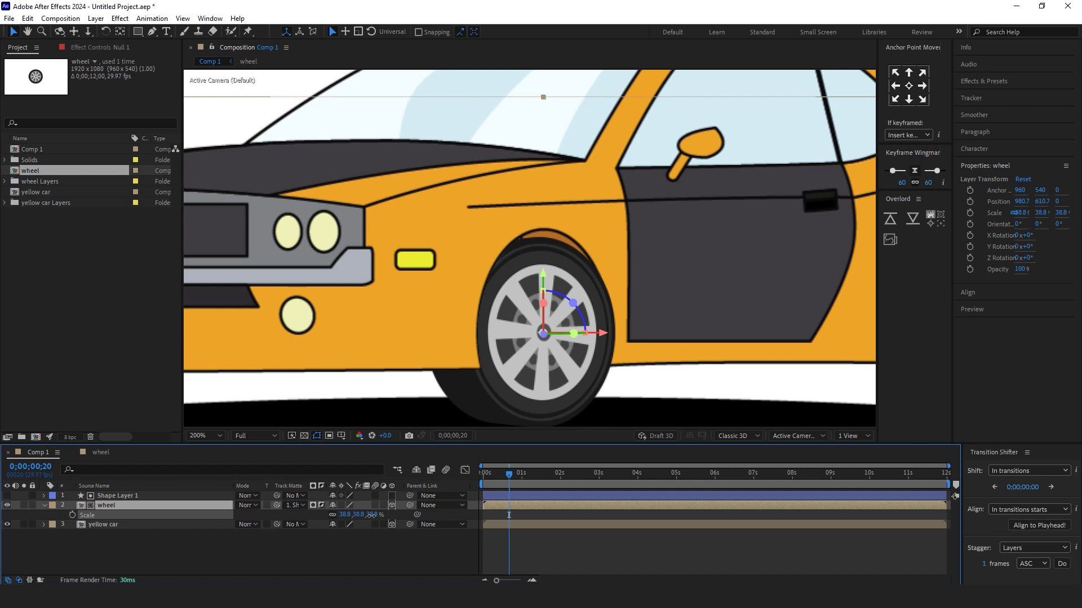
key("Return")
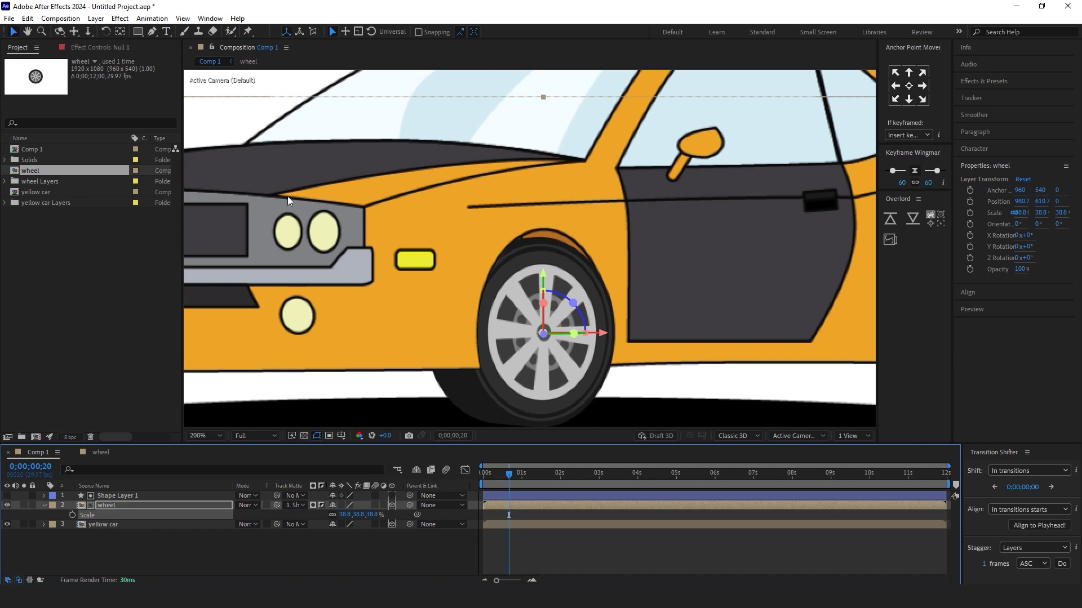
key("slash")
key("ctrl+Down")
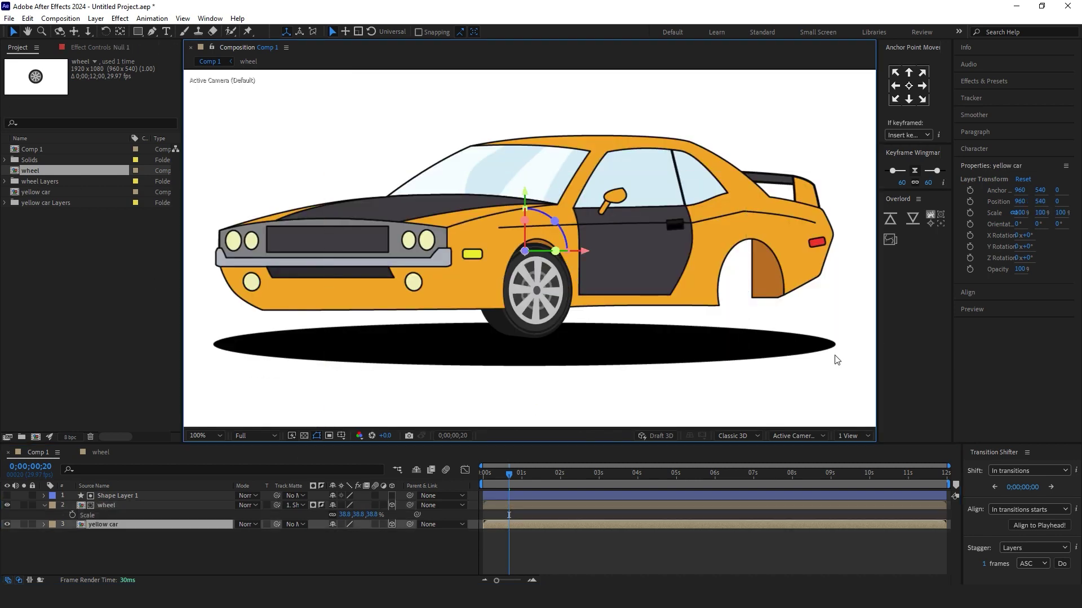
left_click(504, 506)
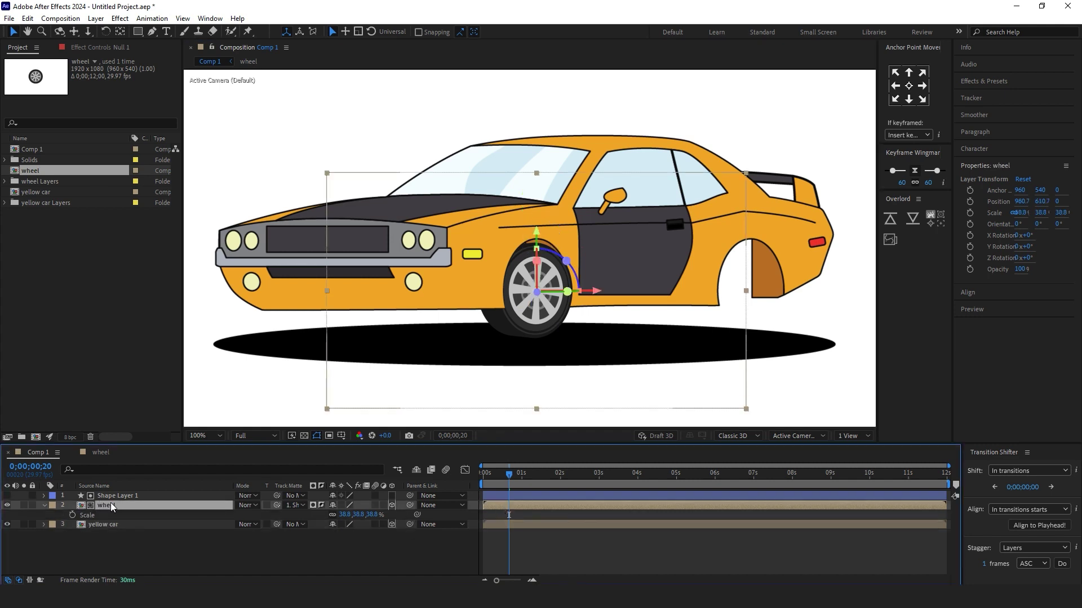
- In the wheel composition, set Null 1's Y Rotation to -54°, then return to Comp 1
left_click(107, 454)
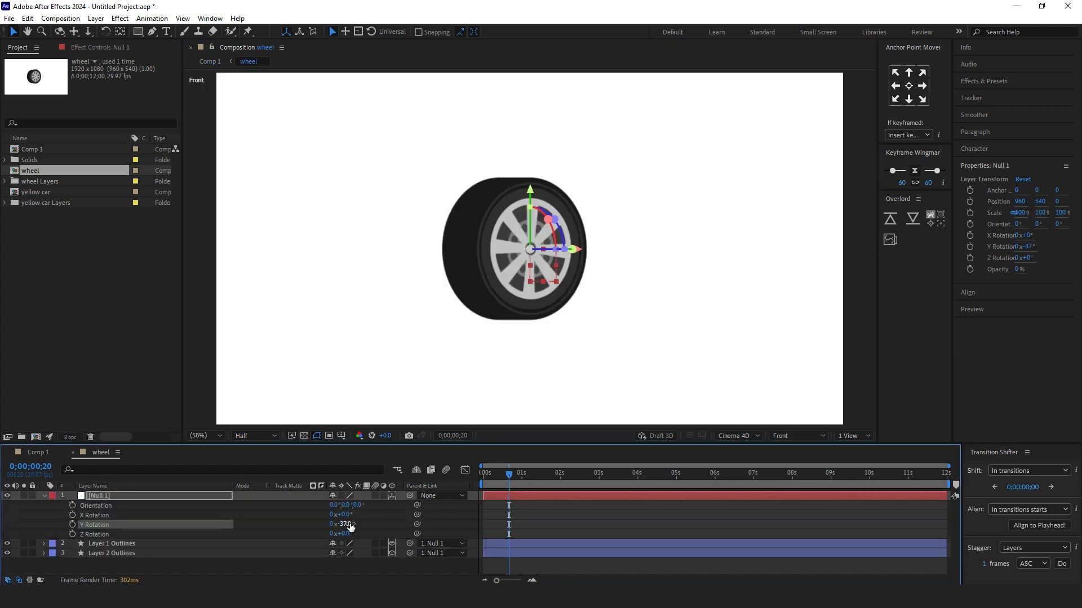
left_click_drag(349, 525, 341, 524)
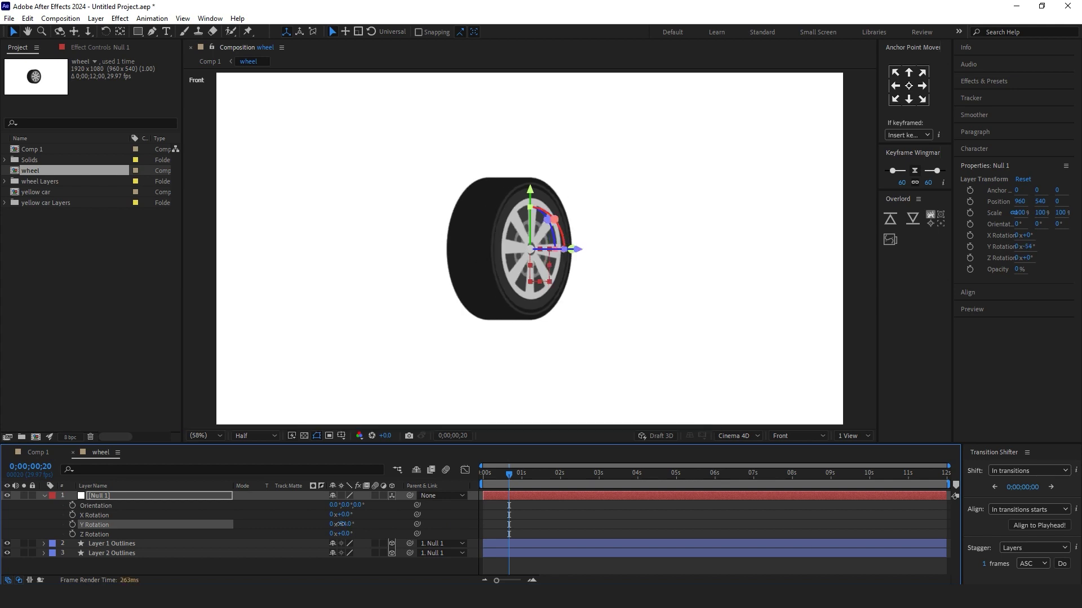
left_click(45, 453)
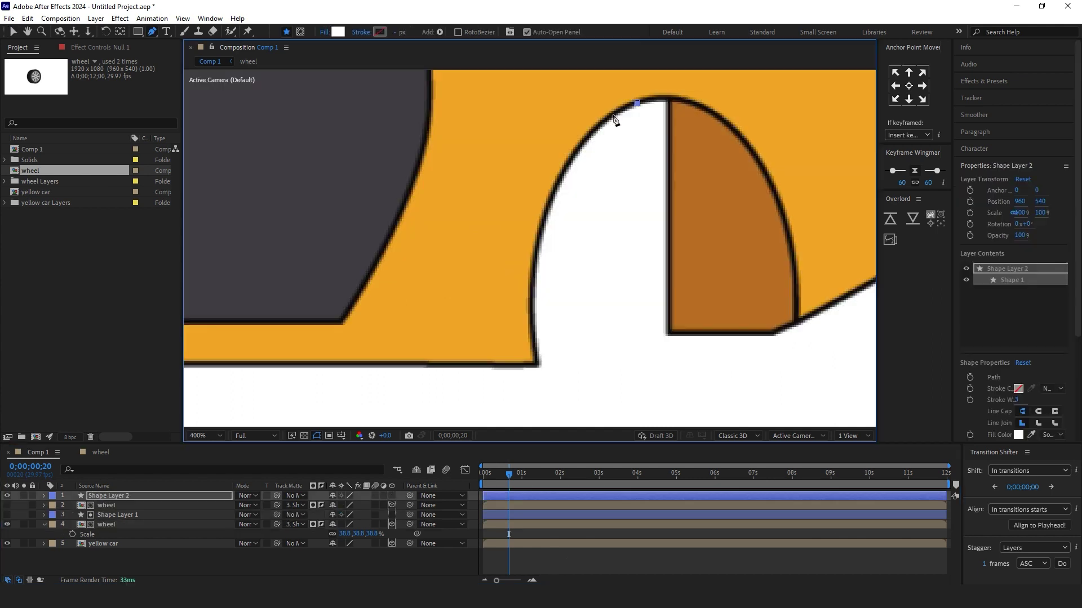
- Trace a closed Shape Layer 2 along the rear wheel arch with the Pen tool
left_click(612, 115)
left_click(593, 132)
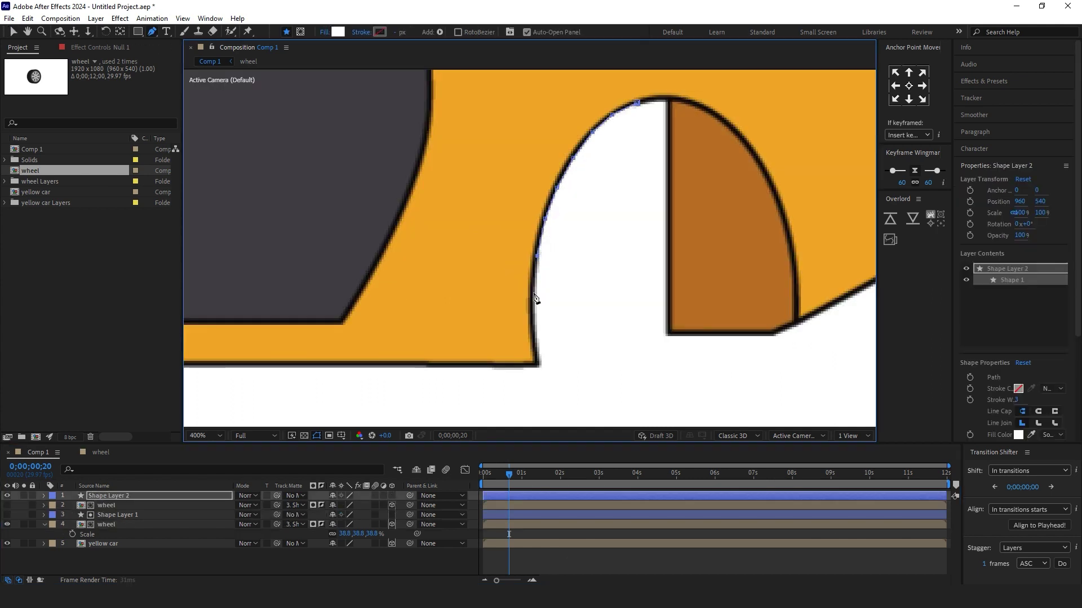
left_click(370, 109)
left_click(637, 103)
key("comma")
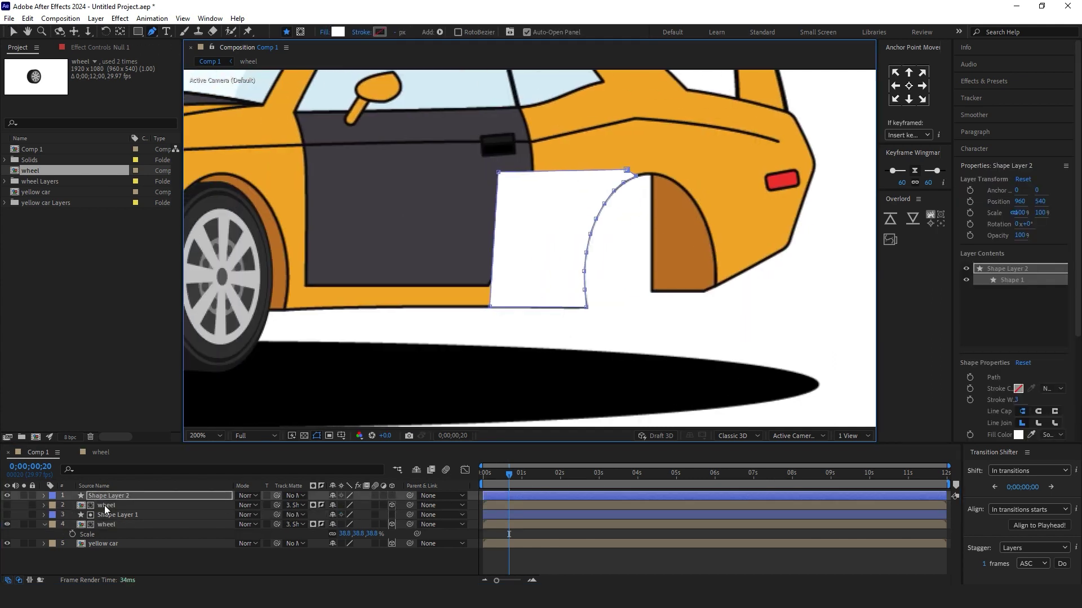
- Use Shape Layer 2 as the duplicate wheel's track matte and shrink that rear wheel to 36.7%
left_click(106, 506)
left_click(296, 505)
left_click(325, 444)
key("comma")
key("v")
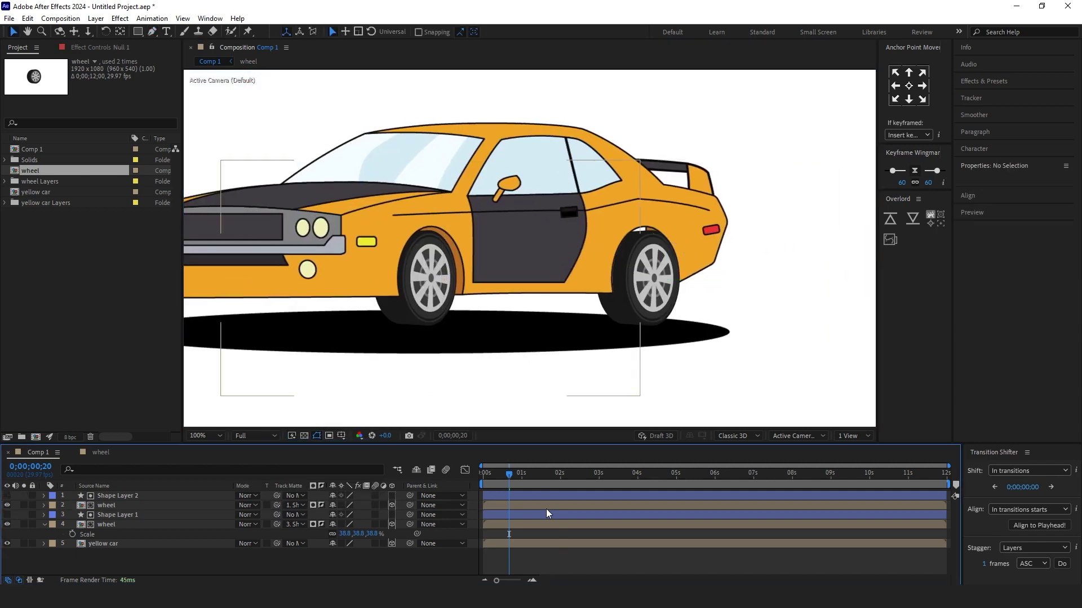
left_click(545, 510)
left_click_drag(648, 391, 501, 255)
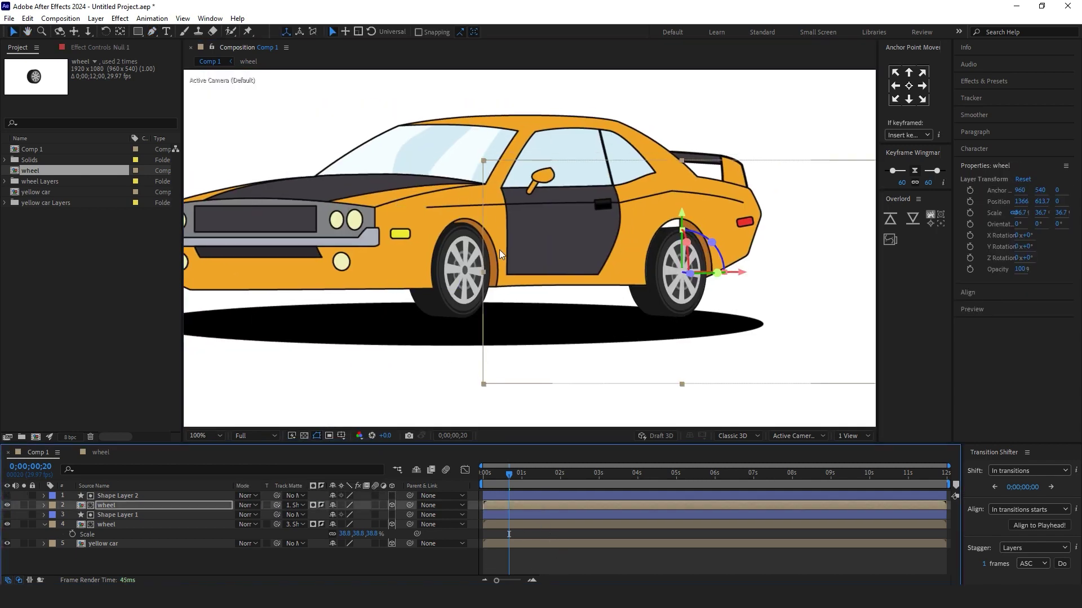
- Nudge the rear wheel up, then duplicate a wheel and move the copy below the yellow car layer
key("Up")
key("Up")
key("Up")
key("Up")
key("Up")
key("Up")
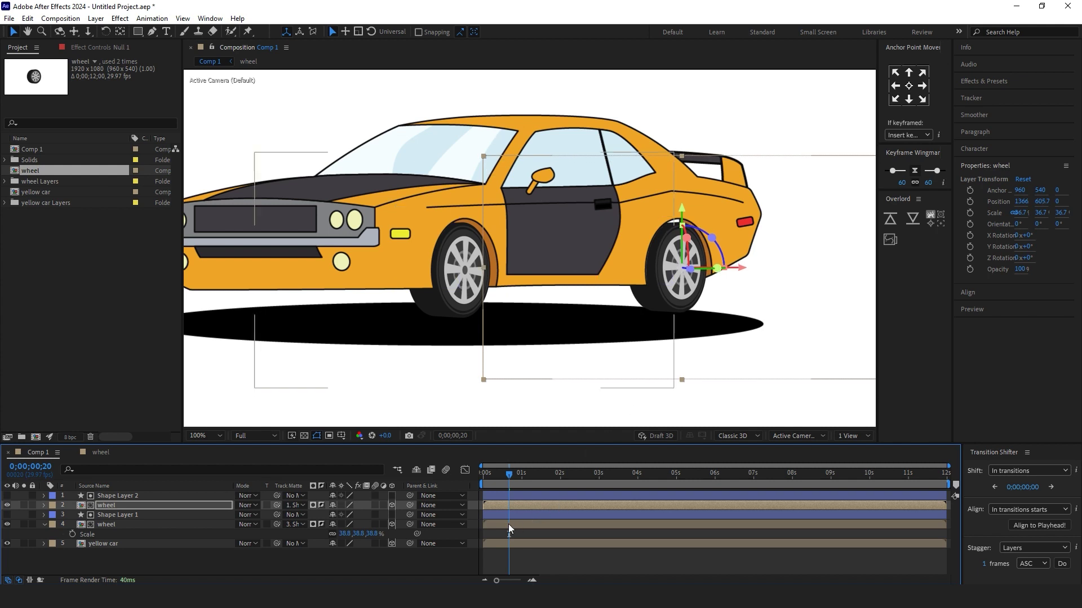
left_click(509, 526)
key("ctrl+d")
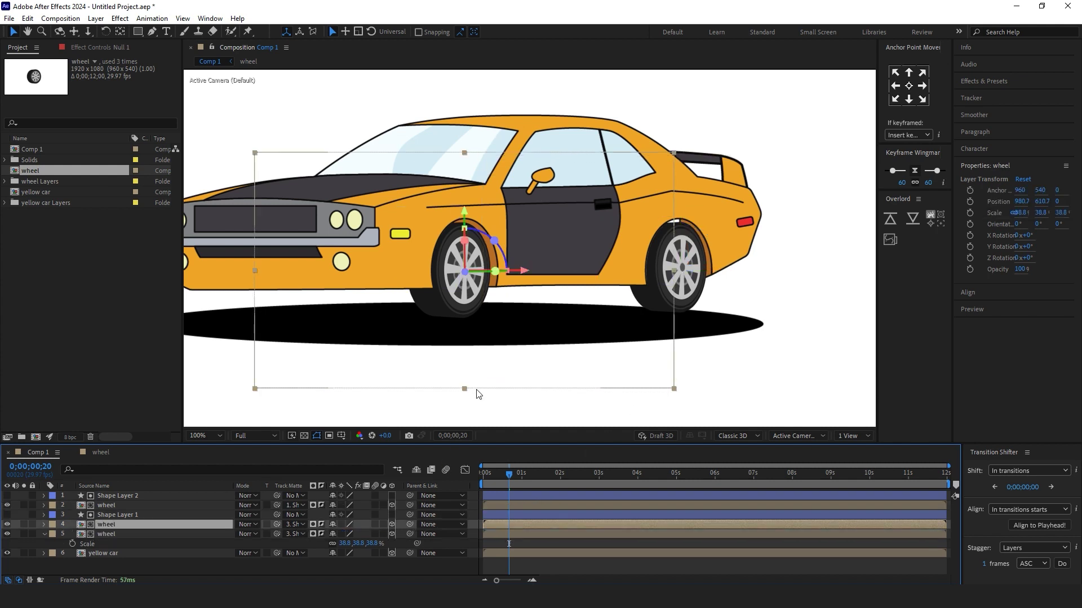
left_click_drag(476, 391, 642, 362)
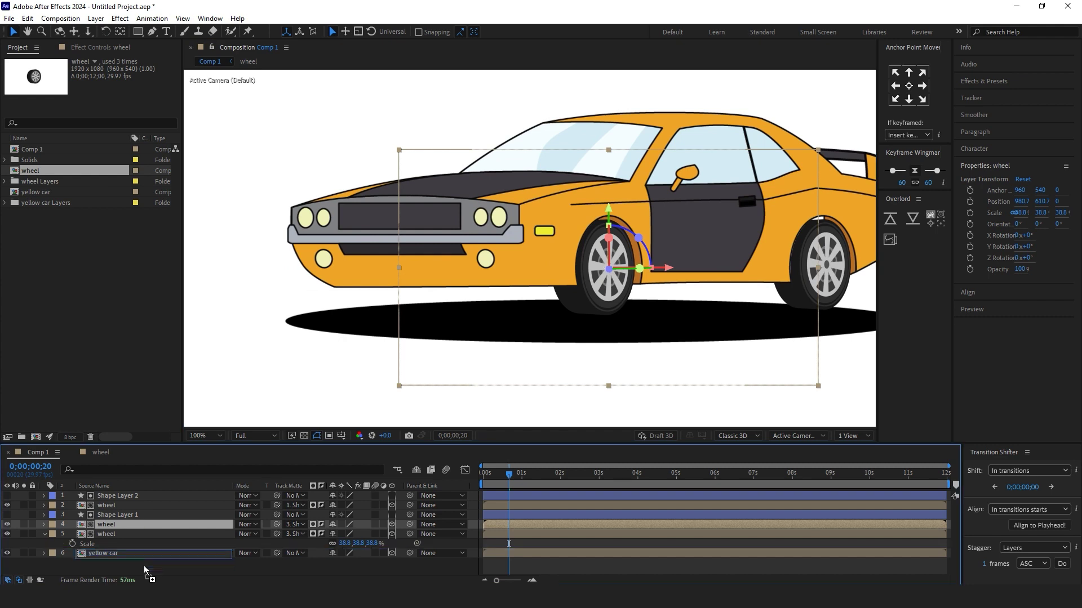
left_click_drag(145, 528, 146, 566)
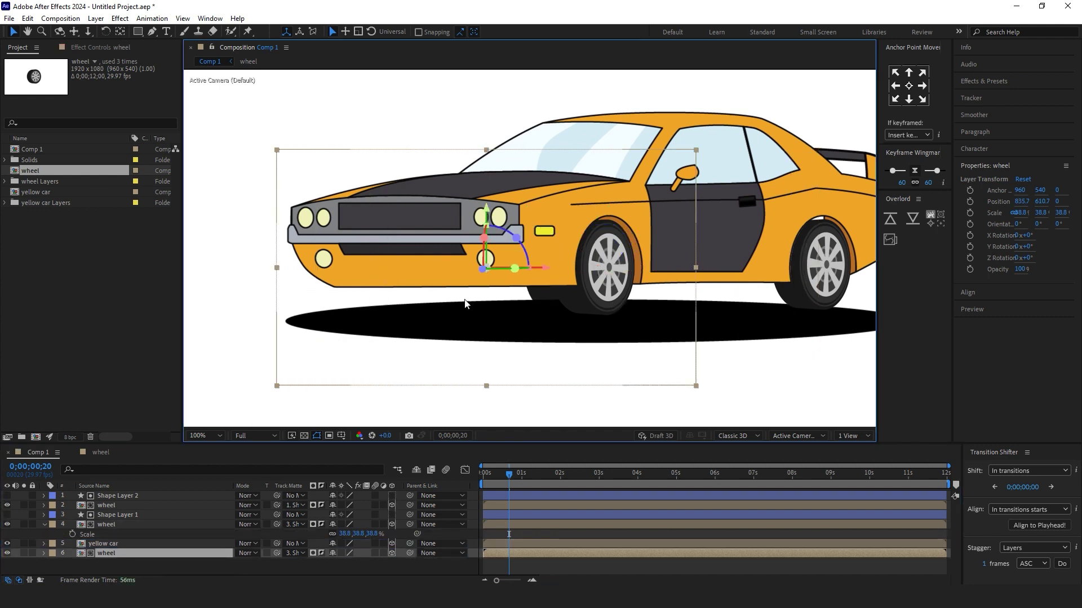